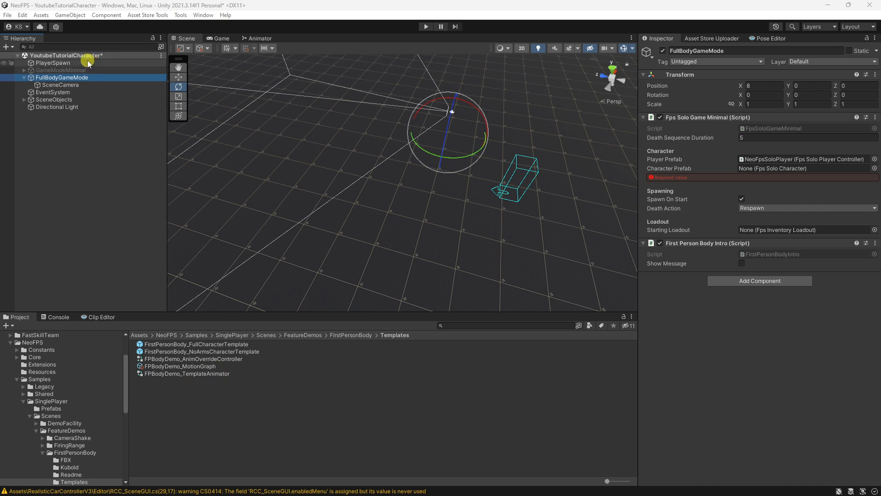
Inspect the PlayerSpawn and FullBodyGameMode objects and locate the game mode's assigned player prefab in the project
{"action": "left_click", "coordinate": [88, 62]}
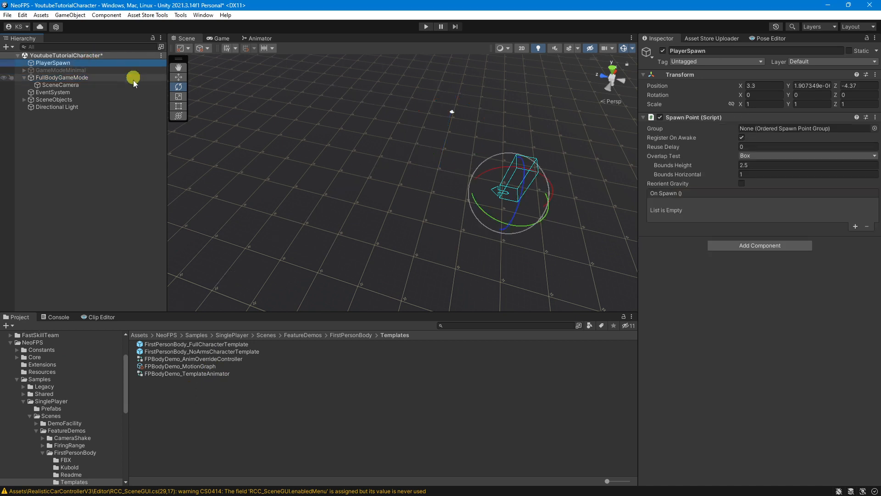
{"action": "left_click", "coordinate": [65, 78]}
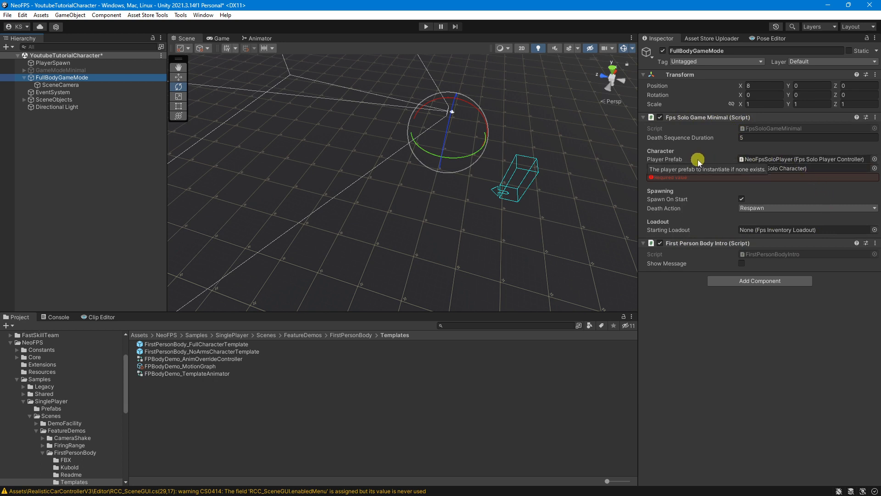
{"action": "left_click", "coordinate": [755, 158]}
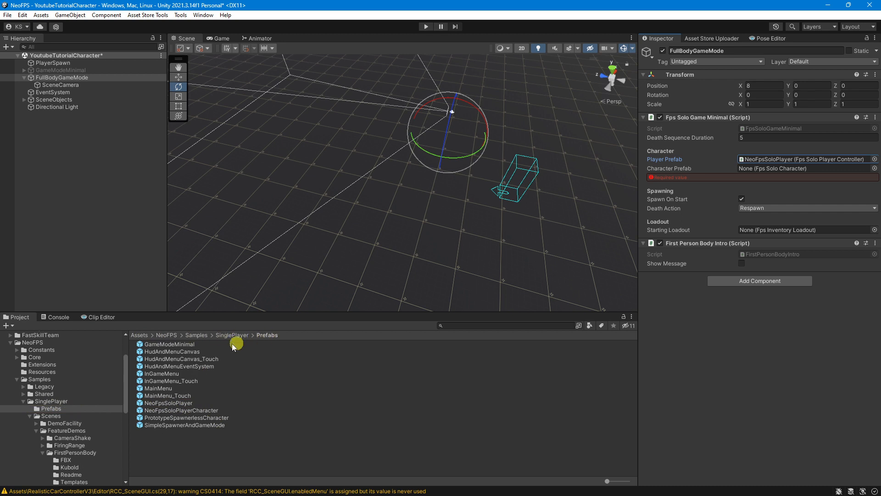
Add the FirstPersonBody_FullCharacterTemplate prefab from the NeoFPS FirstPersonBody demo's Templates folder to the scene
{"action": "scroll", "coordinate": [56, 392], "scroll_direction": "up", "scroll_amount": 3}
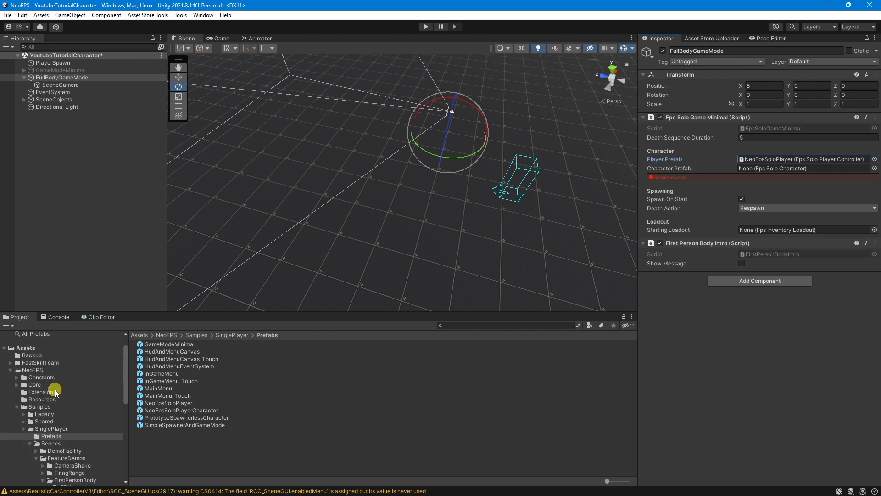
{"action": "left_click", "coordinate": [49, 363]}
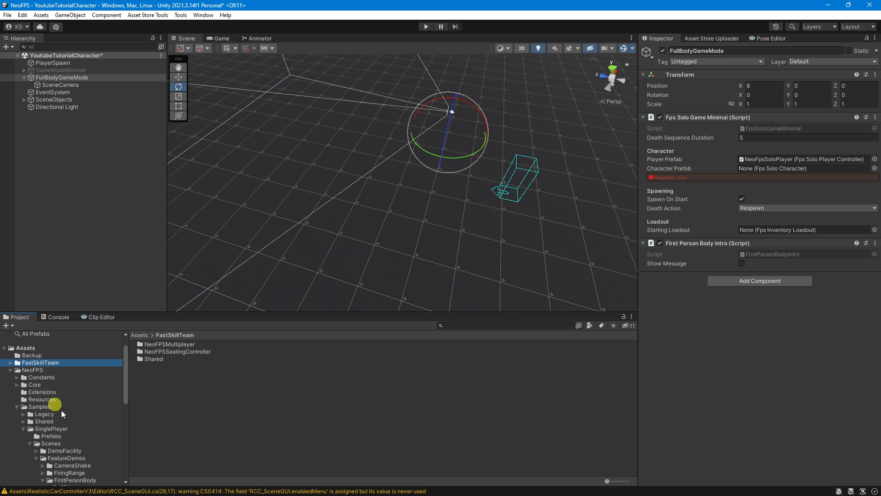
{"action": "scroll", "coordinate": [62, 411], "scroll_direction": "down", "scroll_amount": 3}
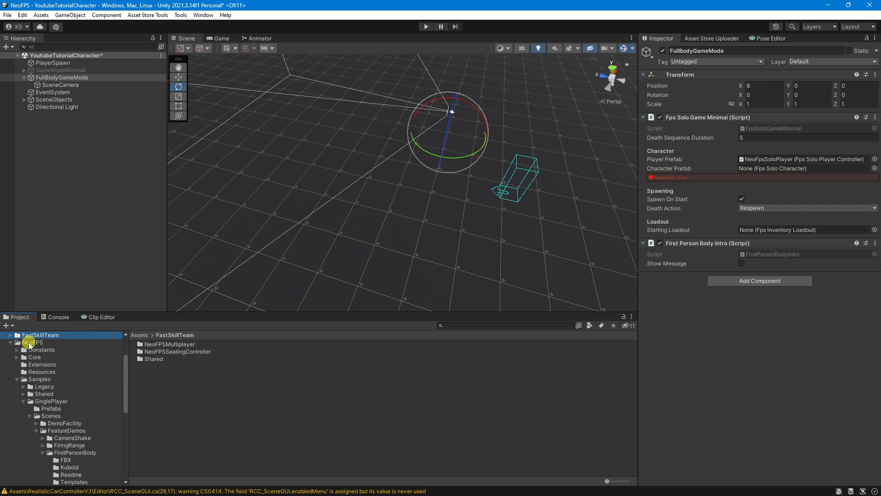
{"action": "left_click", "coordinate": [31, 343]}
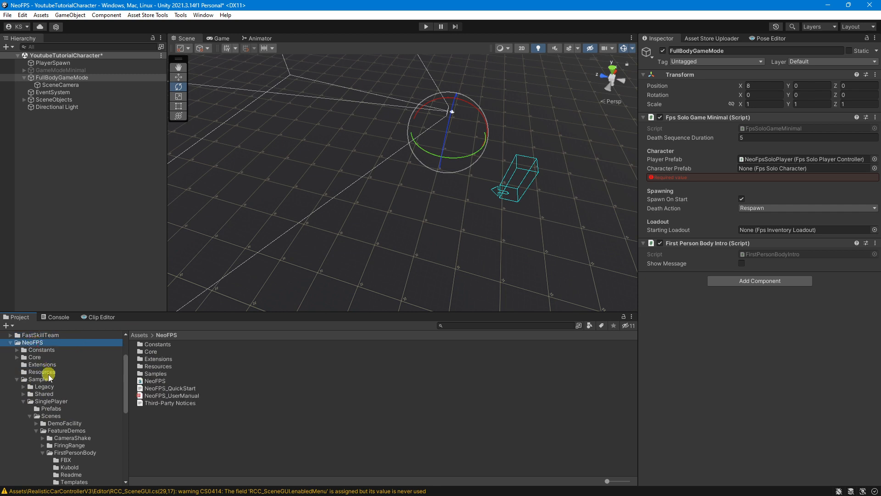
{"action": "left_click", "coordinate": [38, 378]}
{"action": "scroll", "coordinate": [101, 392], "scroll_direction": "down", "scroll_amount": 2}
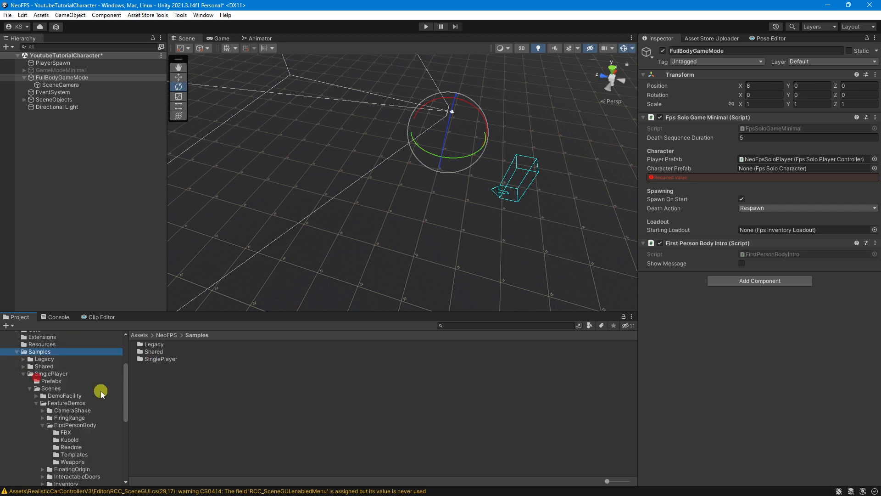
{"action": "scroll", "coordinate": [101, 392], "scroll_direction": "down", "scroll_amount": 2}
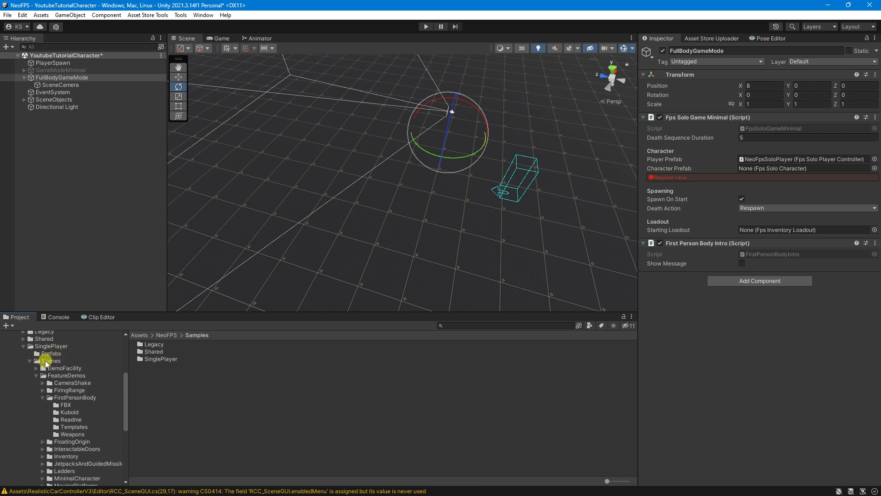
{"action": "left_click", "coordinate": [46, 360]}
{"action": "left_click", "coordinate": [52, 375]}
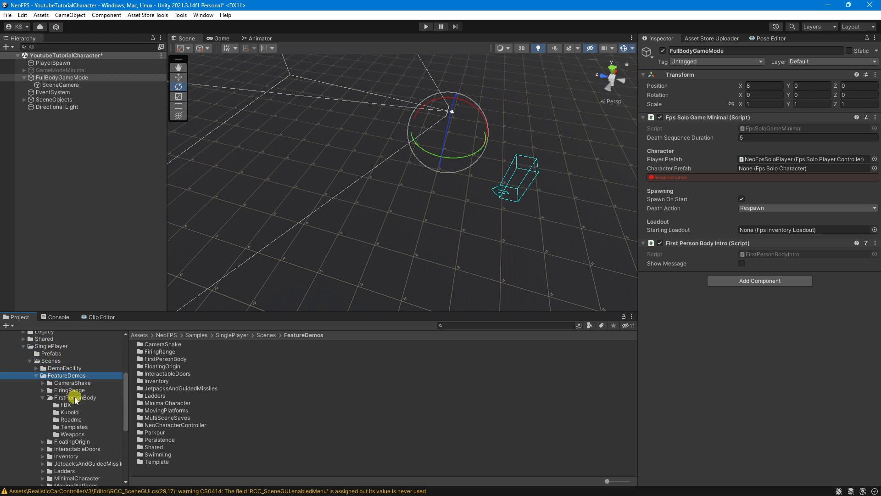
{"action": "left_click", "coordinate": [76, 398]}
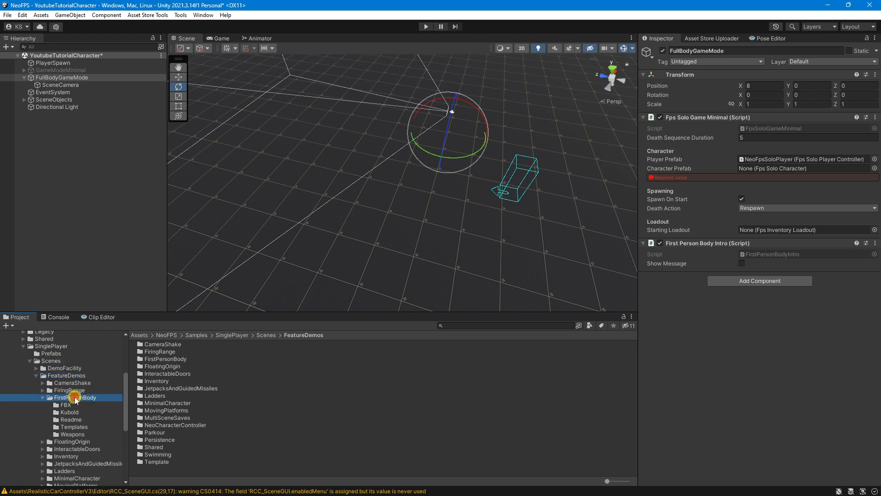
{"action": "left_click", "coordinate": [79, 427]}
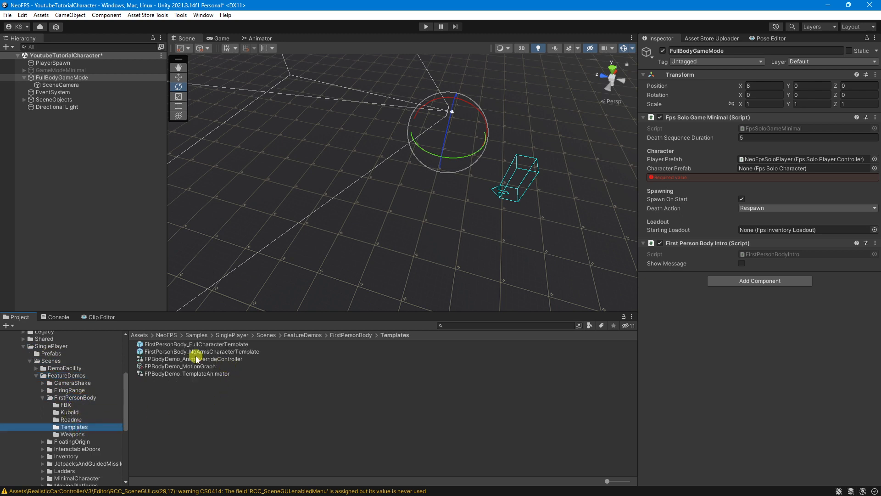
{"action": "left_click_drag", "start_coordinate": [207, 344], "coordinate": [83, 147]}
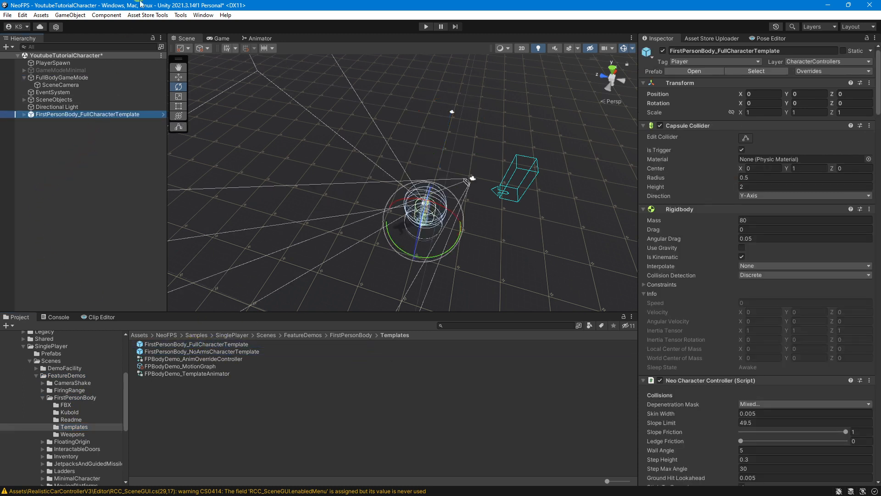
Open the FastSkillTeam Seating Controller Manager and assign FirstPersonBody_FullCharacterTemplate as the Character To Setup
{"action": "left_click", "coordinate": [181, 16]}
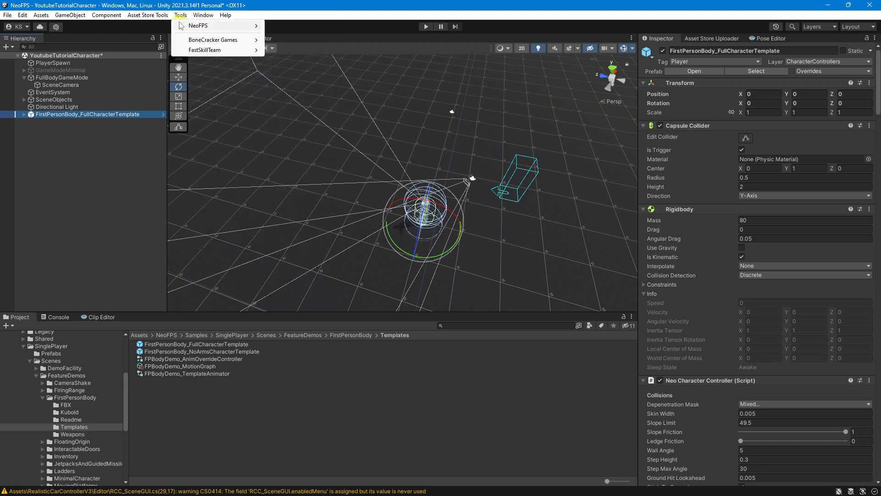
{"action": "mouse_move", "coordinate": [193, 52]}
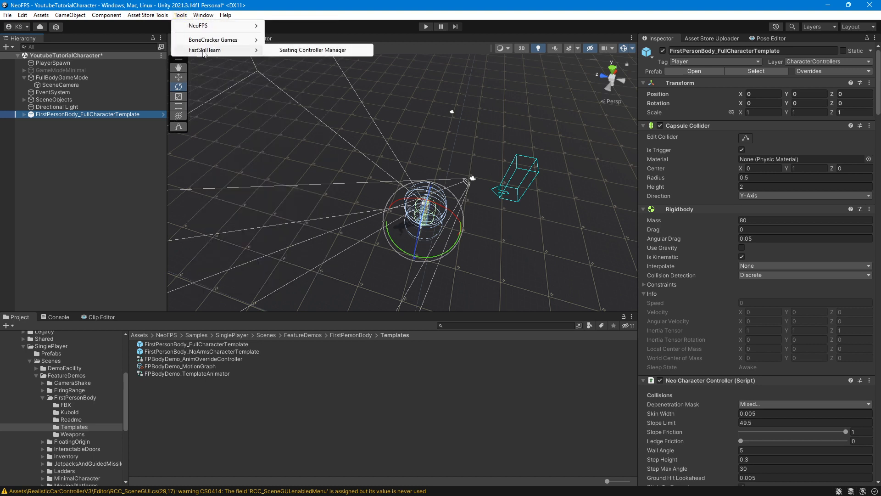
{"action": "left_click", "coordinate": [307, 52]}
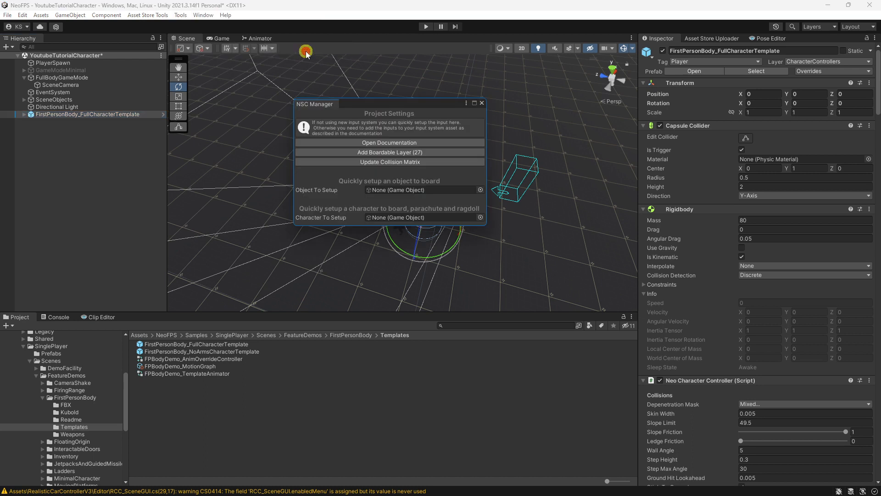
{"action": "left_click", "coordinate": [31, 115]}
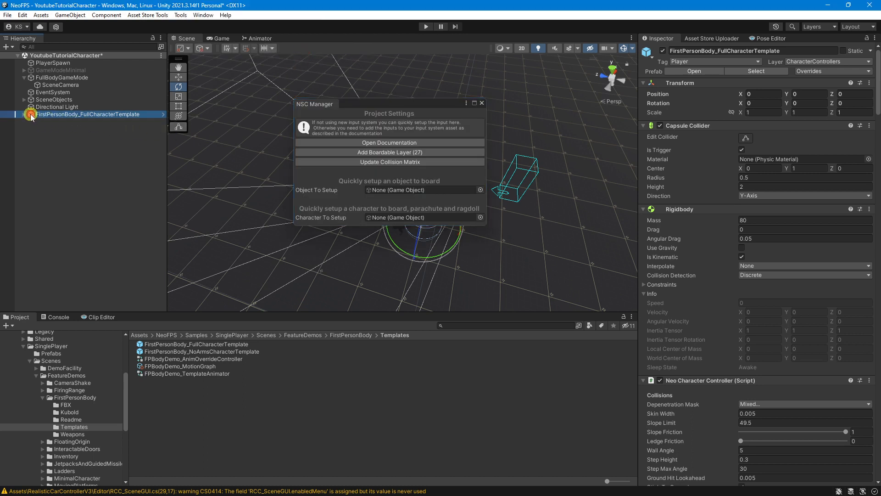
{"action": "left_click_drag", "start_coordinate": [31, 117], "coordinate": [386, 217]}
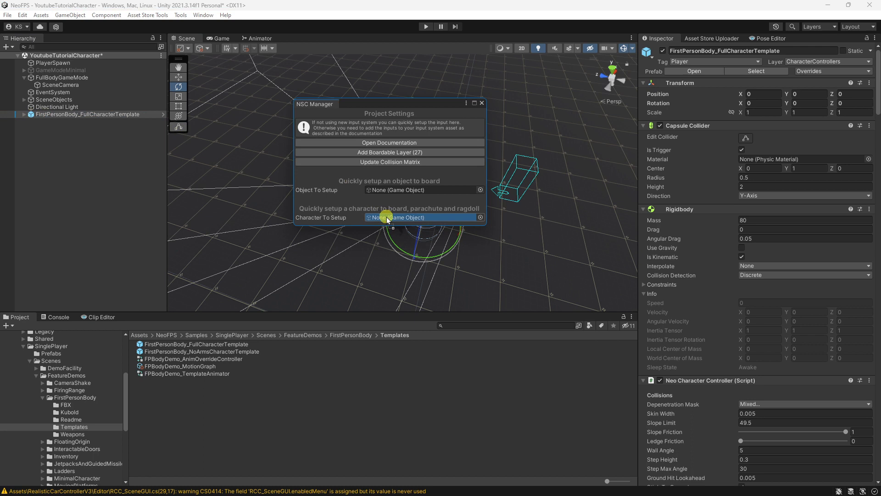
{"action": "left_click_drag", "start_coordinate": [386, 217], "coordinate": [386, 216]}
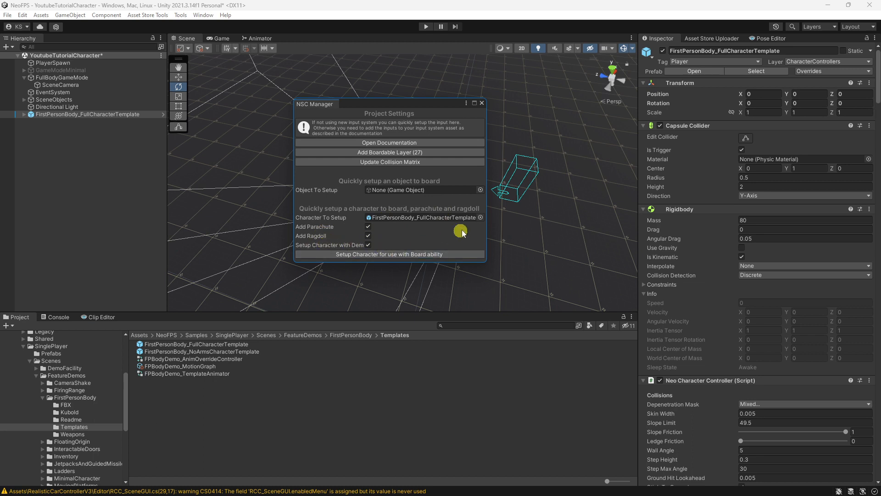
Assign NeoDemoCharacter_Combined_RAGDOLL as the ragdoll prefab in the character template's Rag Doll script
{"action": "left_click", "coordinate": [25, 118]}
{"action": "left_click", "coordinate": [24, 115]}
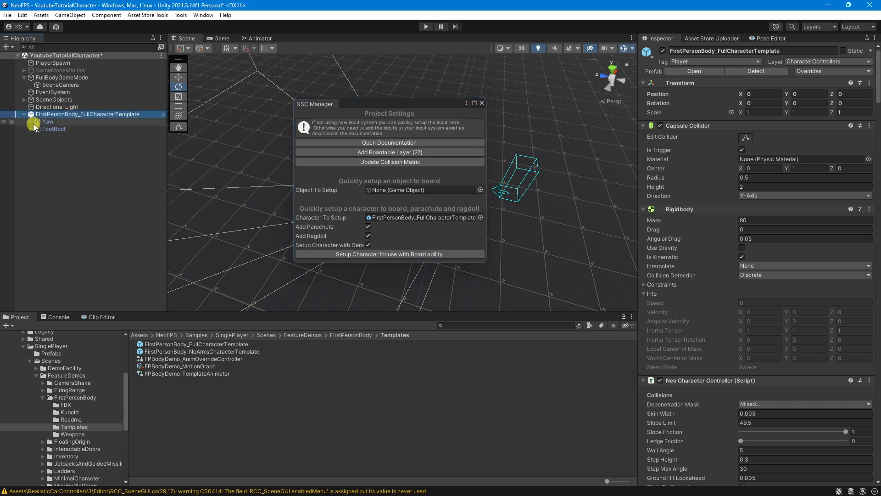
{"action": "scroll", "coordinate": [785, 276], "scroll_direction": "down", "scroll_amount": 20}
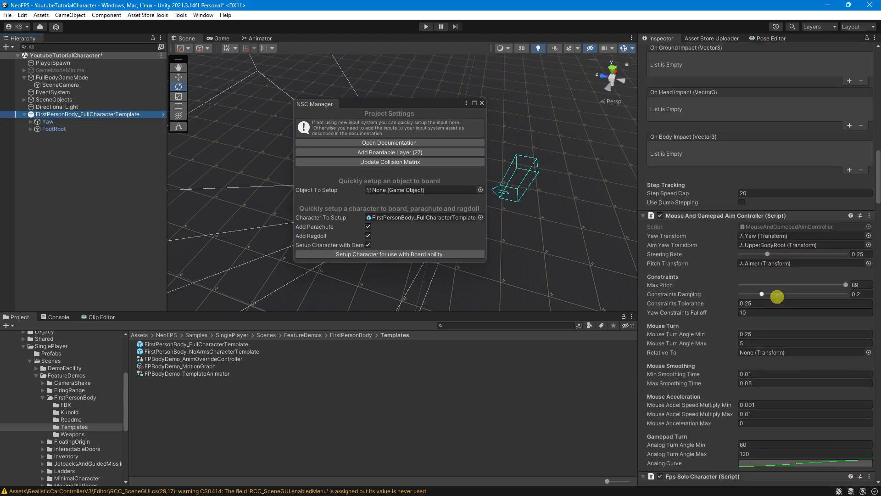
{"action": "scroll", "coordinate": [777, 297], "scroll_direction": "down", "scroll_amount": 20}
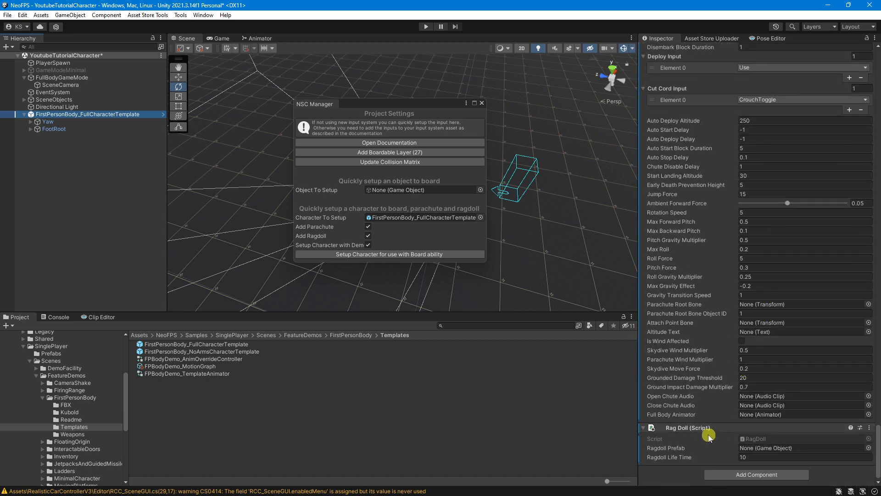
{"action": "left_click", "coordinate": [868, 449]}
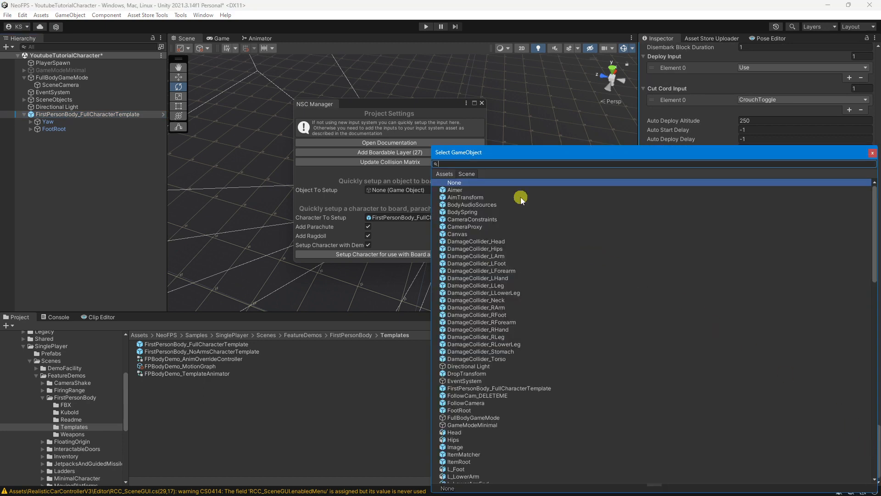
{"action": "left_click", "coordinate": [445, 174]}
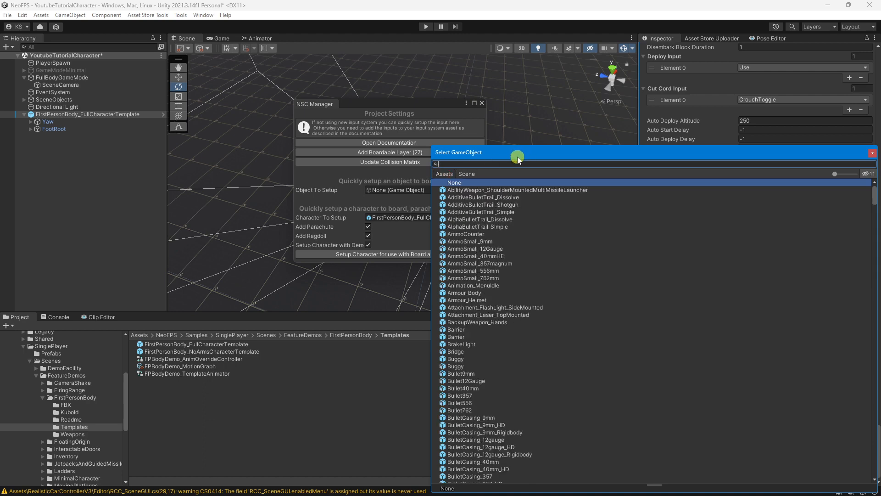
{"action": "type", "text": "ragdoll"}
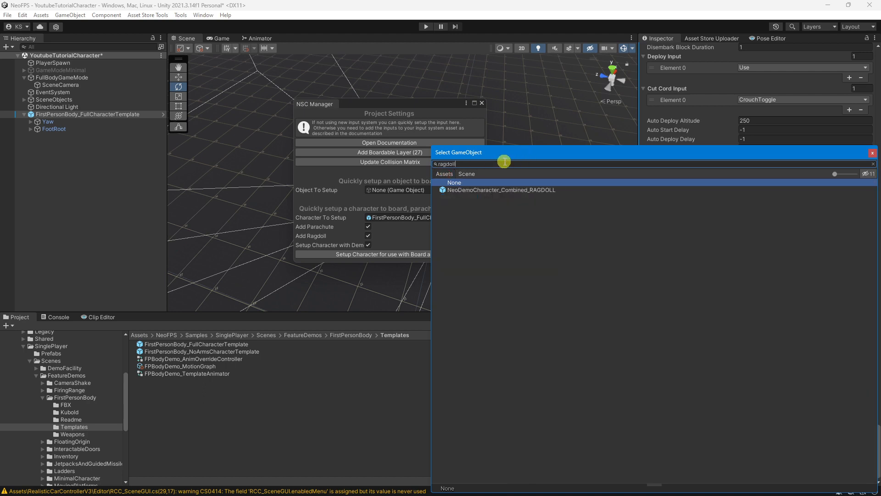
{"action": "left_click", "coordinate": [494, 191]}
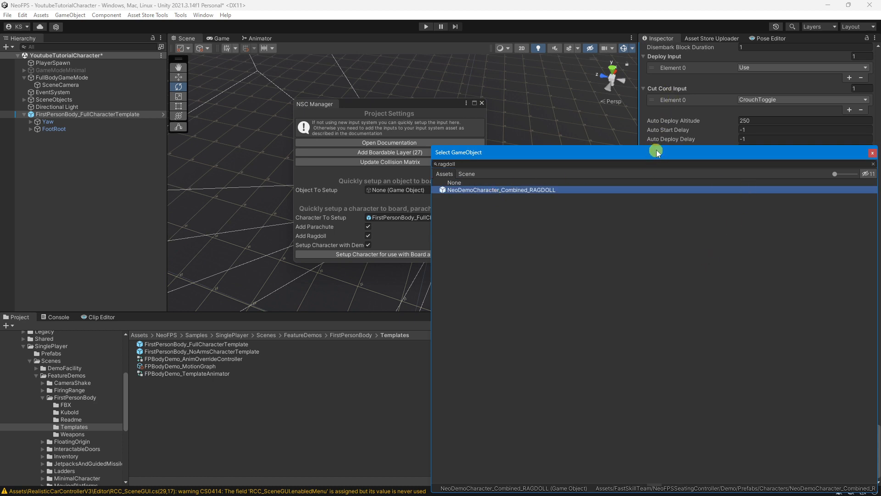
{"action": "left_click_drag", "start_coordinate": [659, 152], "coordinate": [463, 97]}
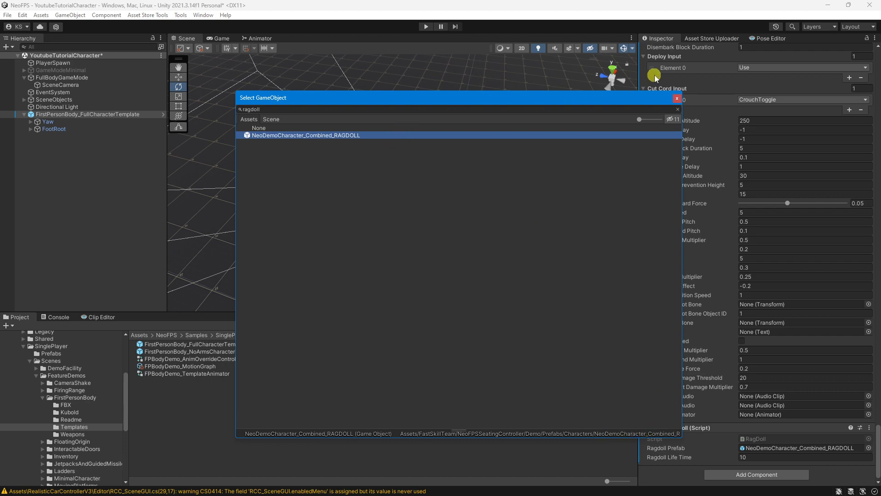
{"action": "double_click", "coordinate": [569, 134]}
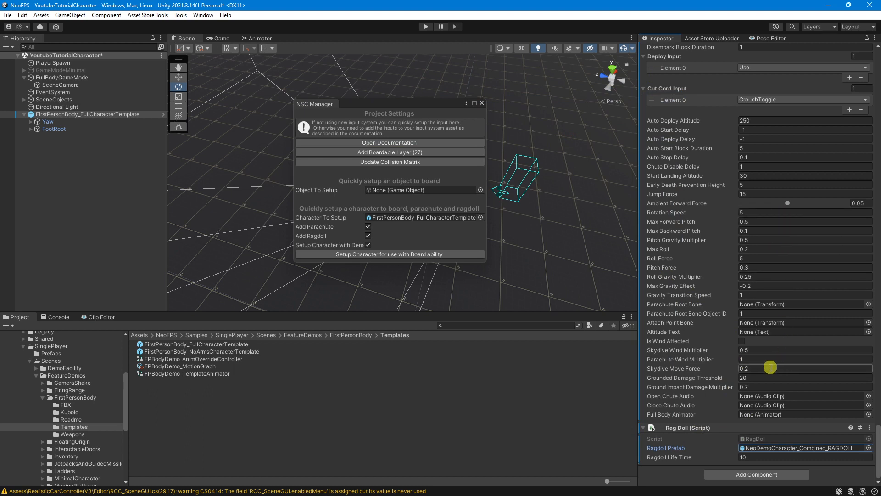
Review the character's Parachute script settings, including the parachute object, pickup options, and deploy and cut cord inputs
{"action": "scroll", "coordinate": [721, 295], "scroll_direction": "up", "scroll_amount": 6}
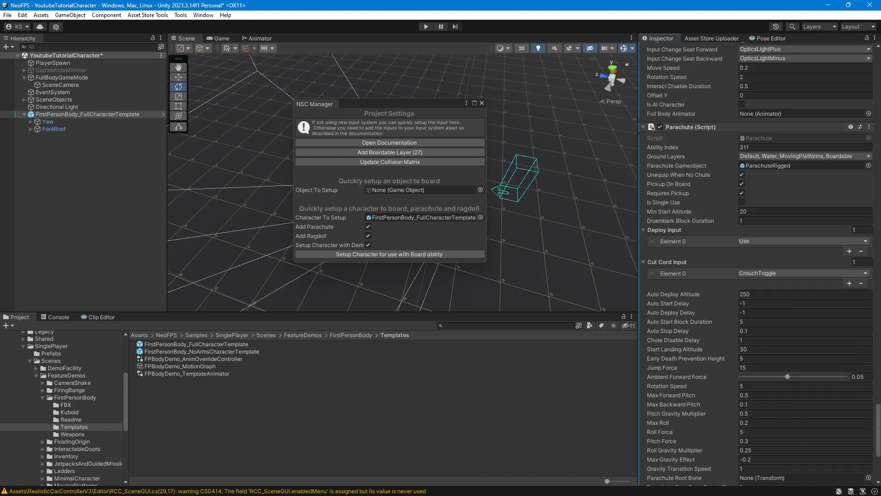
{"action": "scroll", "coordinate": [785, 219], "scroll_direction": "down", "scroll_amount": 4}
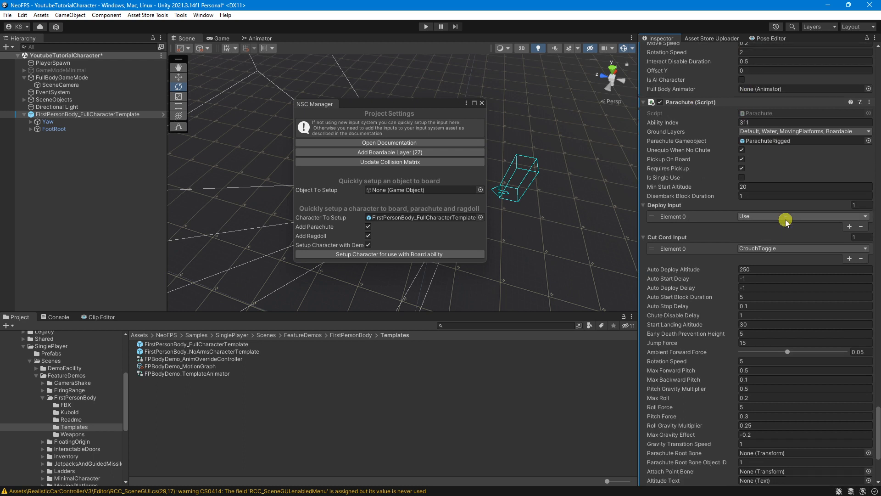
{"action": "scroll", "coordinate": [792, 238], "scroll_direction": "down", "scroll_amount": 3}
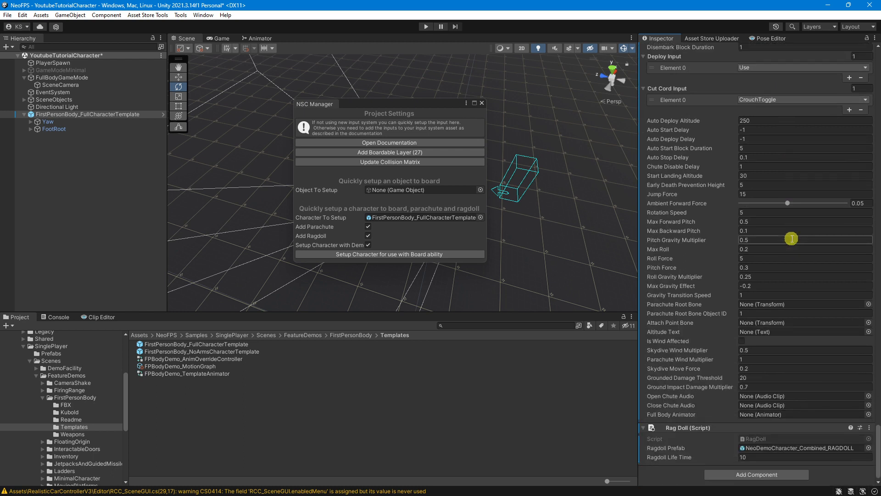
{"action": "scroll", "coordinate": [790, 238], "scroll_direction": "up", "scroll_amount": 7}
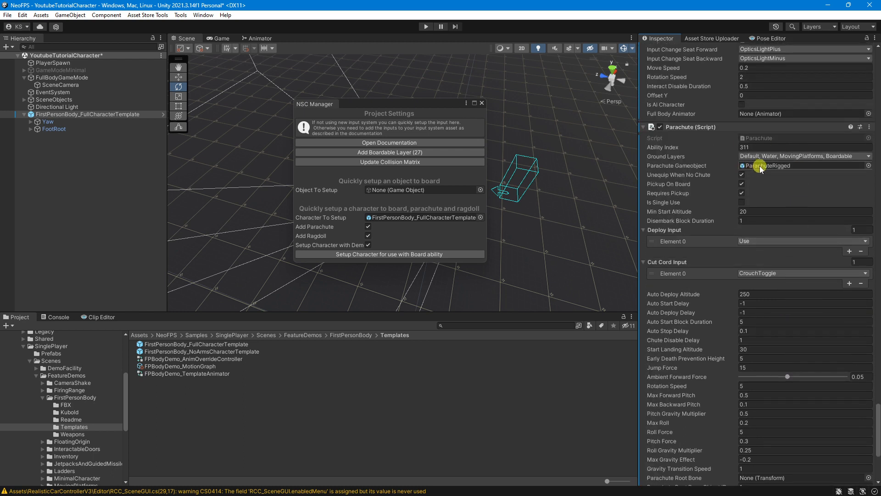
{"action": "left_click", "coordinate": [759, 166]}
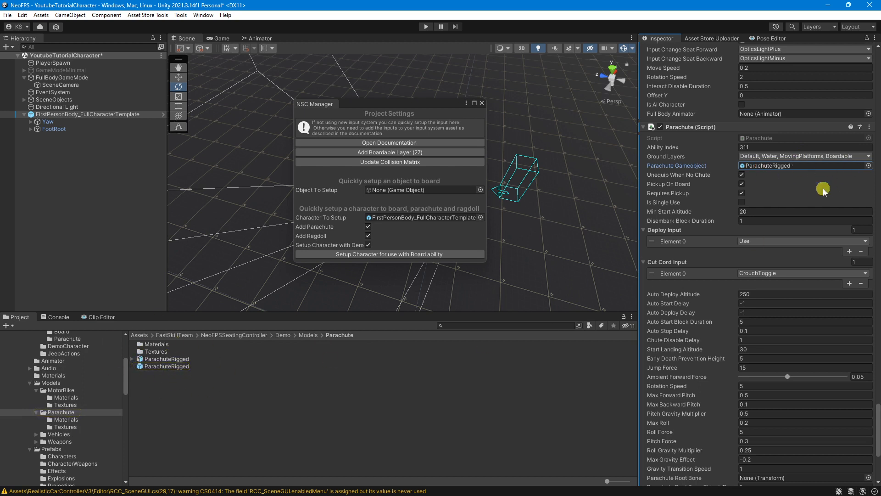
{"action": "scroll", "coordinate": [819, 185], "scroll_direction": "down", "scroll_amount": 1}
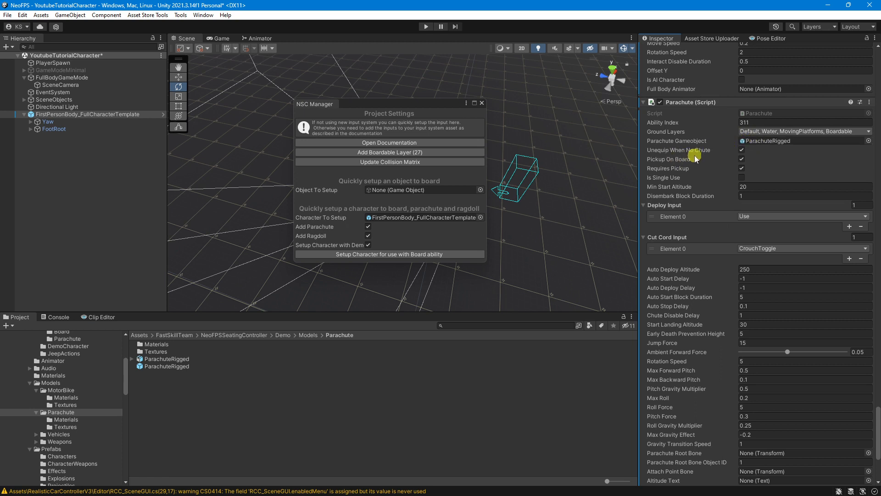
{"action": "mouse_move", "coordinate": [686, 163]}
{"action": "scroll", "coordinate": [758, 174], "scroll_direction": "down", "scroll_amount": 3}
{"action": "scroll", "coordinate": [759, 174], "scroll_direction": "down", "scroll_amount": 3}
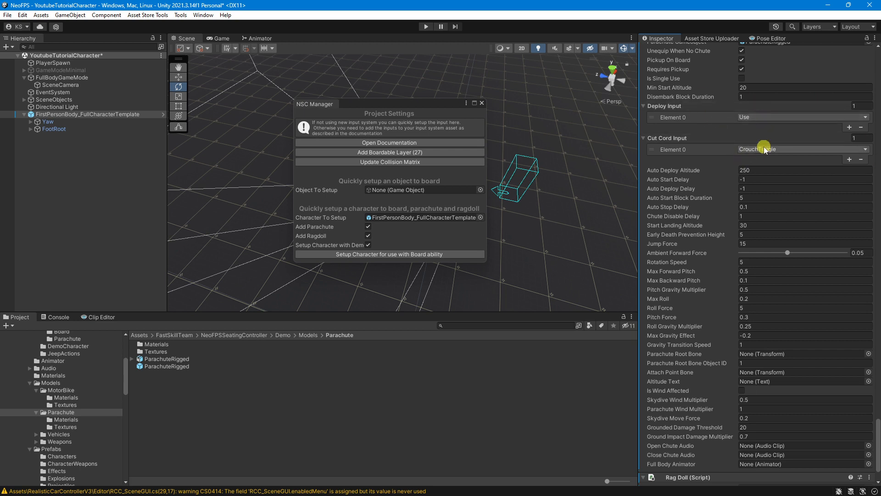
Assign the character's Spine_03 bone, found under SkeletonRoot, as the Attach Point Bone in the Parachute script
{"action": "scroll", "coordinate": [722, 172], "scroll_direction": "down", "scroll_amount": 2}
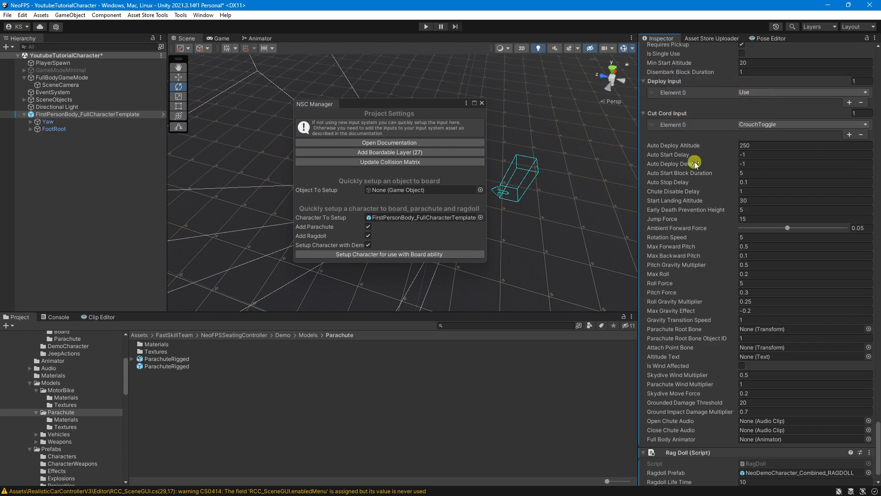
{"action": "scroll", "coordinate": [695, 158], "scroll_direction": "down", "scroll_amount": 2}
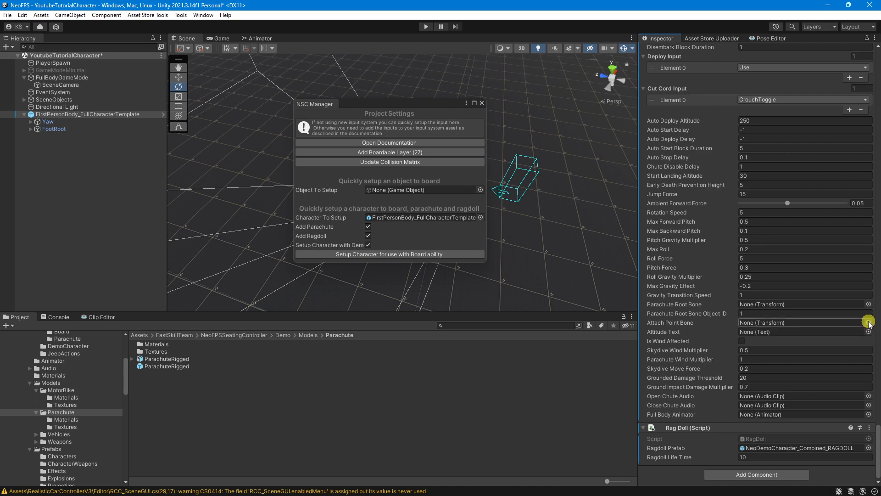
{"action": "left_click", "coordinate": [868, 322]}
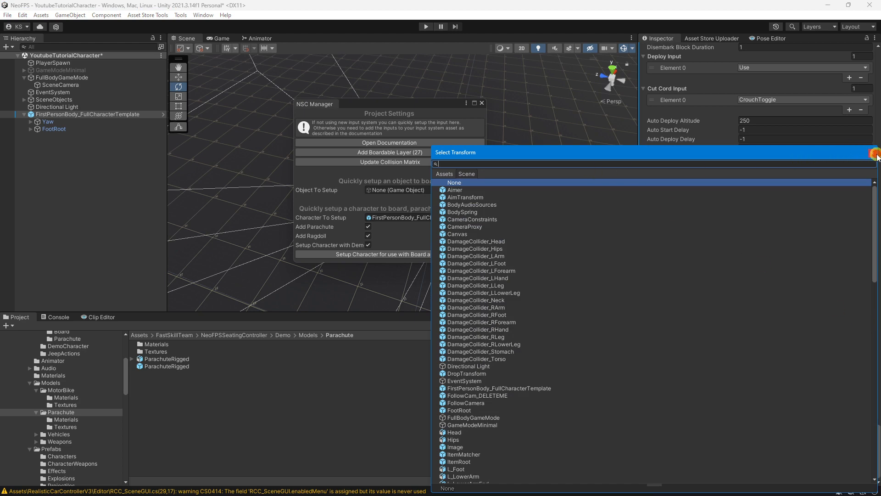
{"action": "left_click", "coordinate": [871, 152]}
{"action": "left_click", "coordinate": [33, 122]}
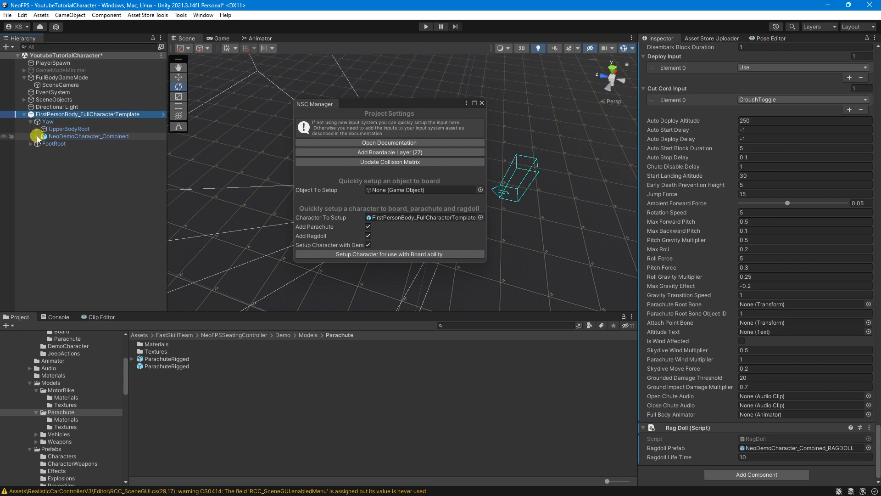
{"action": "left_click", "coordinate": [37, 136]}
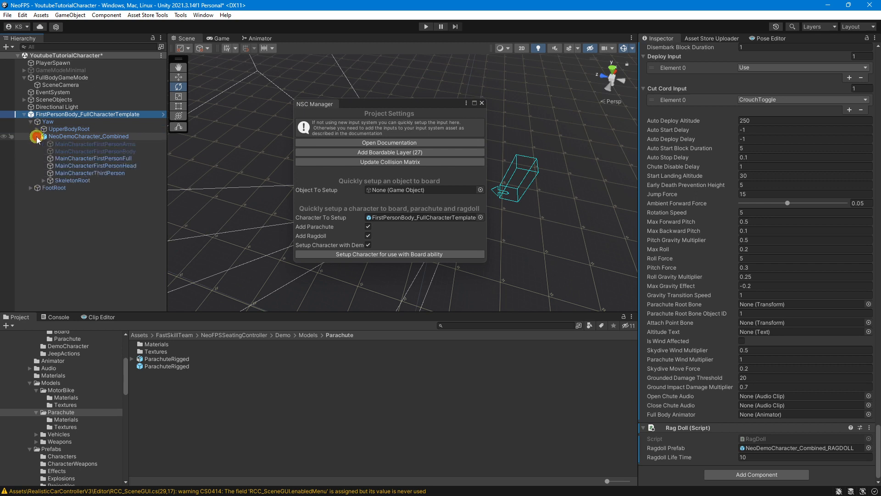
{"action": "left_click", "coordinate": [44, 180]}
{"action": "left_click", "coordinate": [50, 187]}
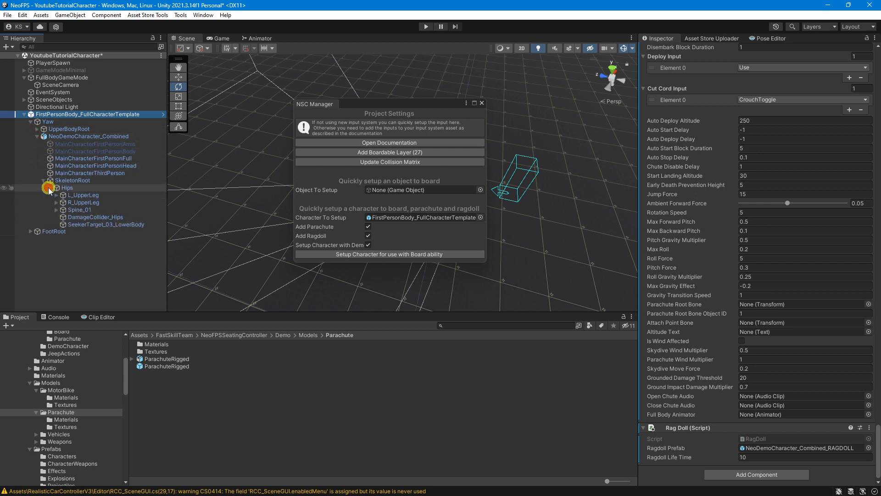
{"action": "left_click", "coordinate": [56, 210]}
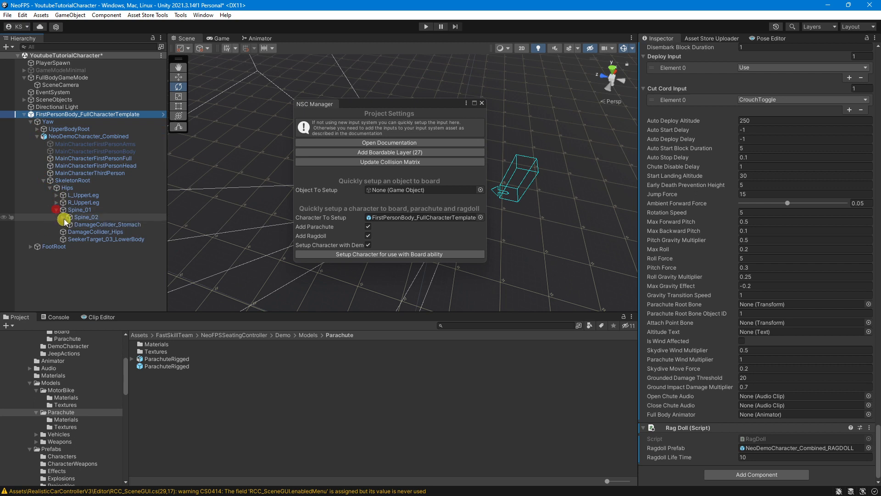
{"action": "left_click", "coordinate": [63, 217]}
{"action": "left_click_drag", "start_coordinate": [99, 225], "coordinate": [776, 322]}
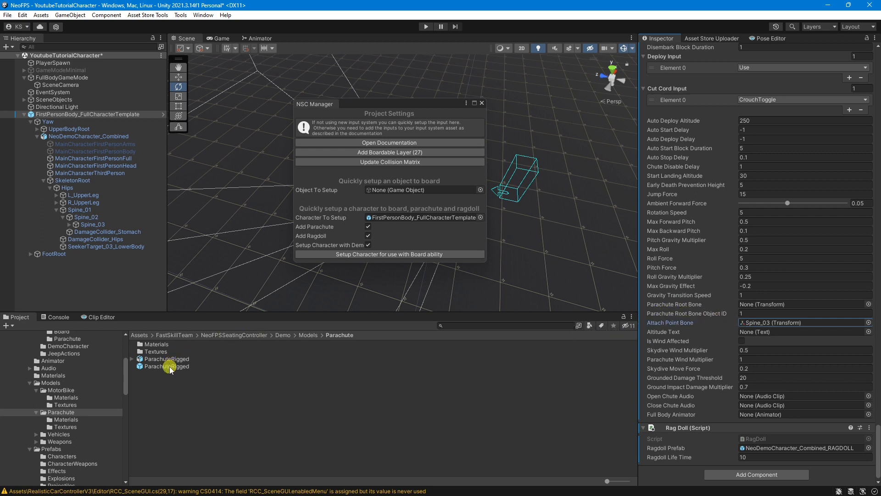
Temporarily place the ParachuteRigged prefab in the scene to inspect the Object Identifier on its Armature's Root, and delete the prefab
{"action": "left_click_drag", "start_coordinate": [169, 366], "coordinate": [27, 262]}
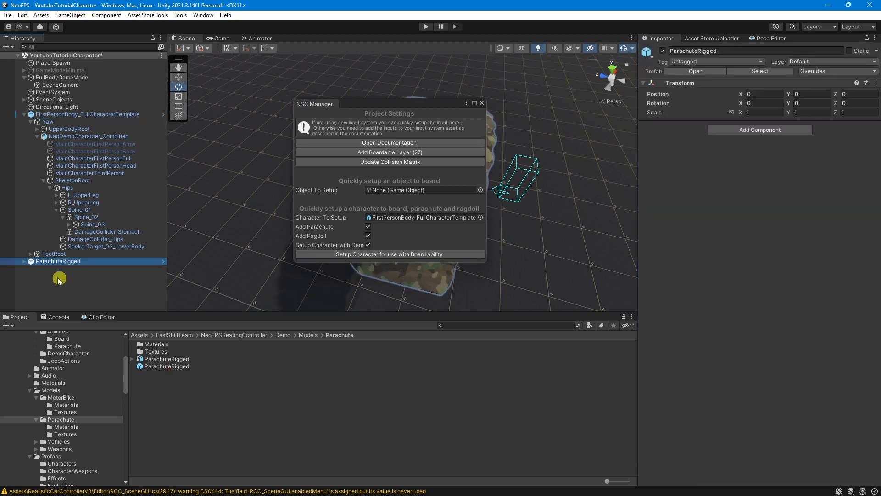
{"action": "left_click", "coordinate": [24, 261]}
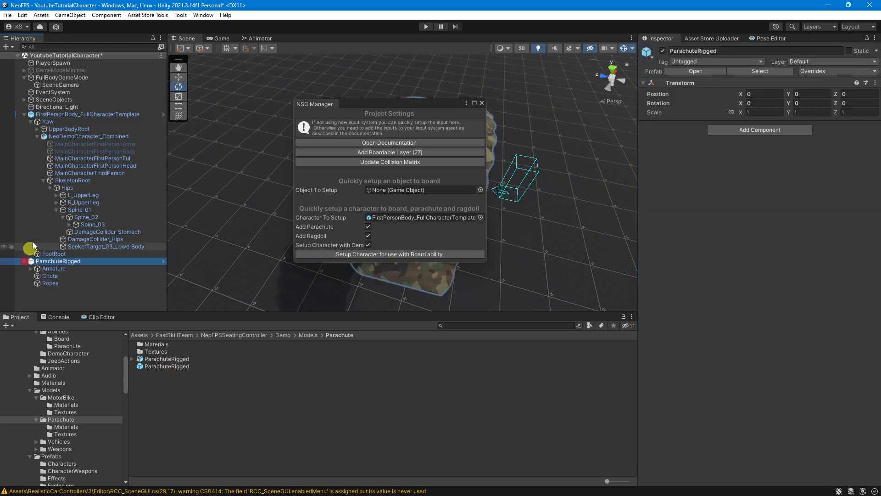
{"action": "left_click", "coordinate": [30, 269]}
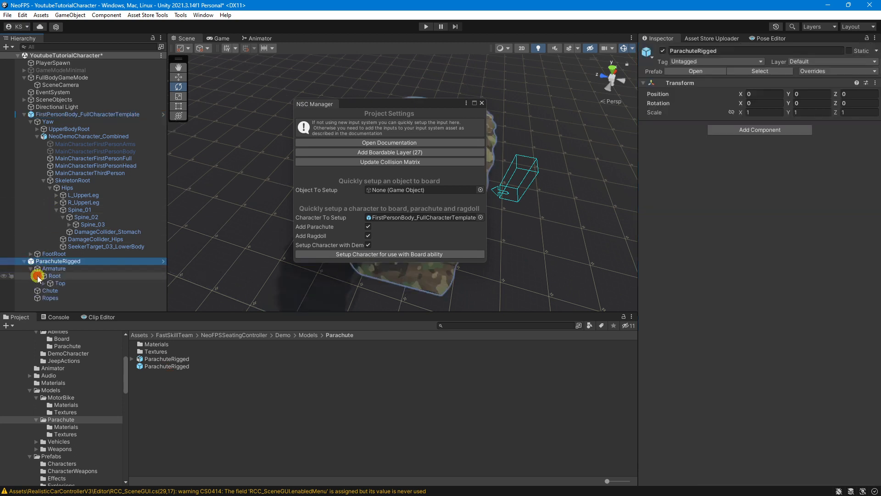
{"action": "left_click", "coordinate": [51, 276]}
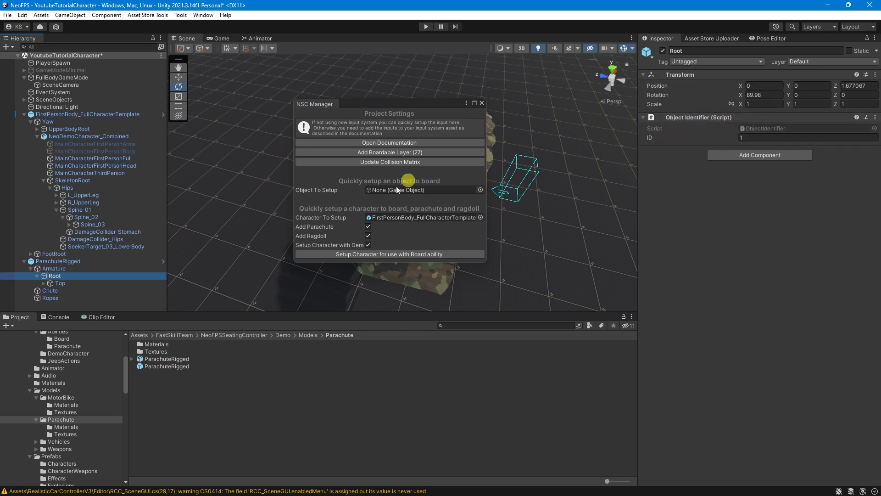
{"action": "left_click", "coordinate": [96, 261]}
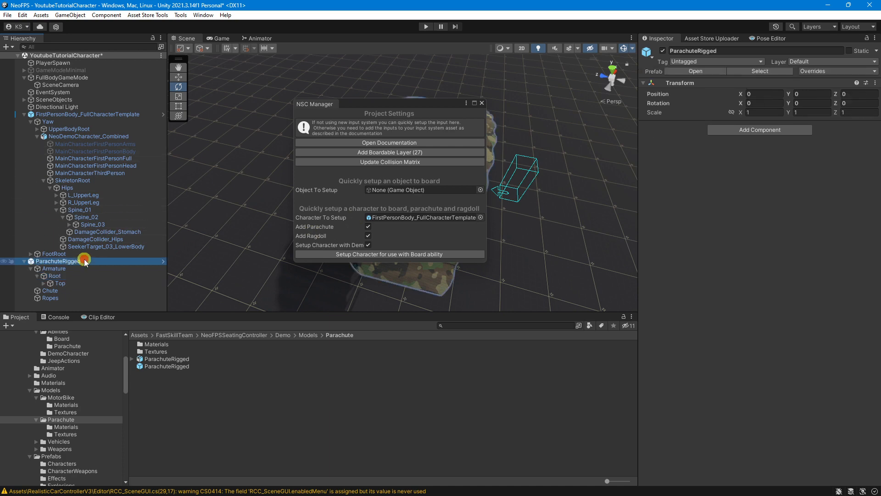
{"action": "key", "text": "Delete"}
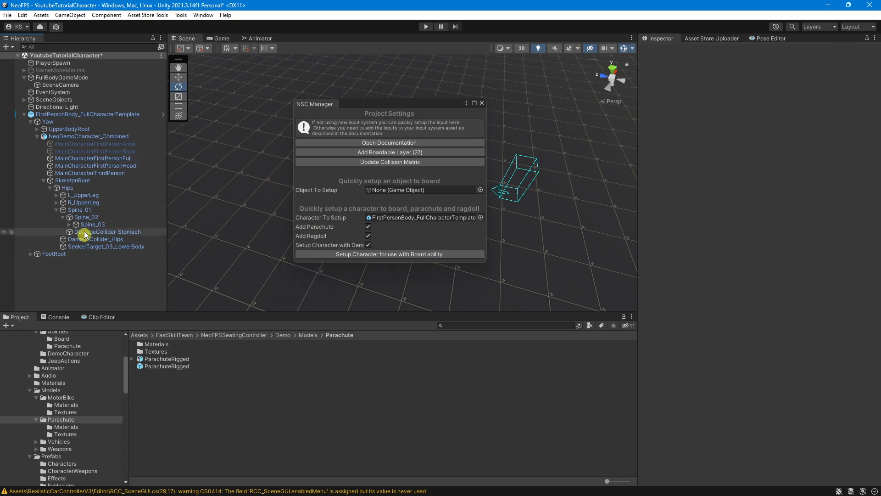
Review the Parachute and Board script settings on FirstPersonBody_FullCharacterTemplate, including the Full Body Animator and seat change inputs
{"action": "left_click", "coordinate": [86, 114]}
{"action": "scroll", "coordinate": [751, 357], "scroll_direction": "down", "scroll_amount": 10}
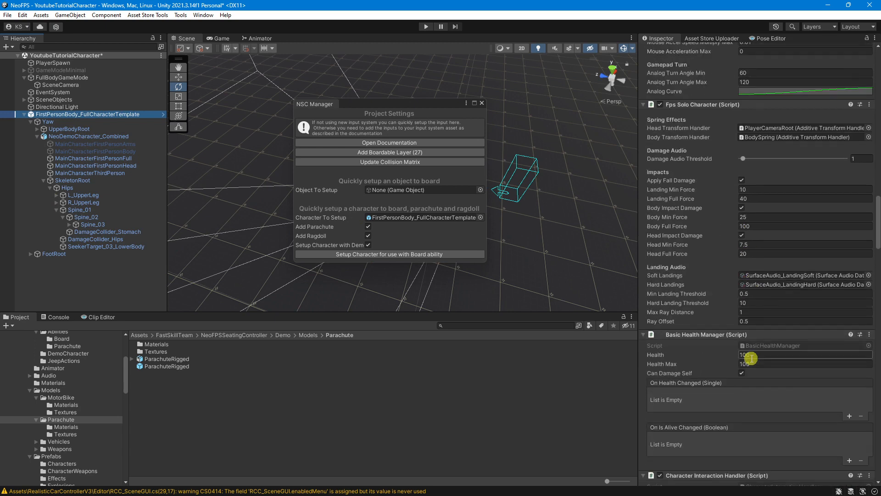
{"action": "scroll", "coordinate": [751, 358], "scroll_direction": "down", "scroll_amount": 20}
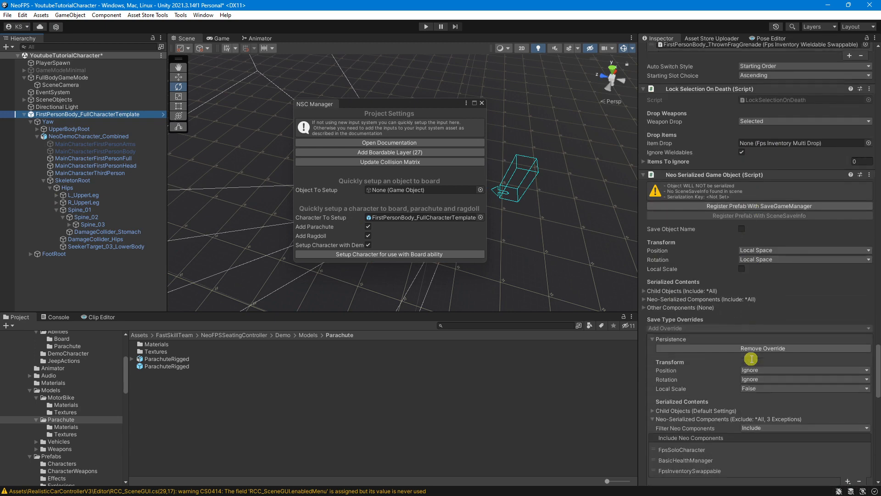
{"action": "scroll", "coordinate": [750, 358], "scroll_direction": "down", "scroll_amount": 20}
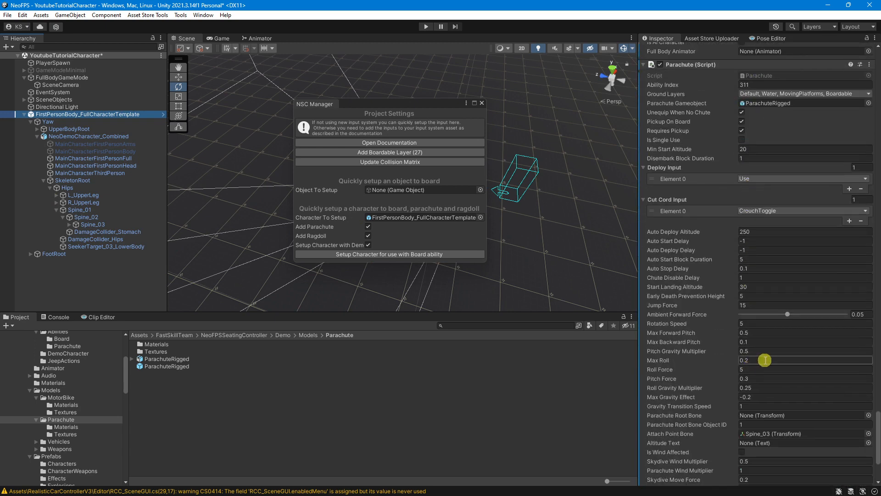
{"action": "scroll", "coordinate": [765, 360], "scroll_direction": "down", "scroll_amount": 5}
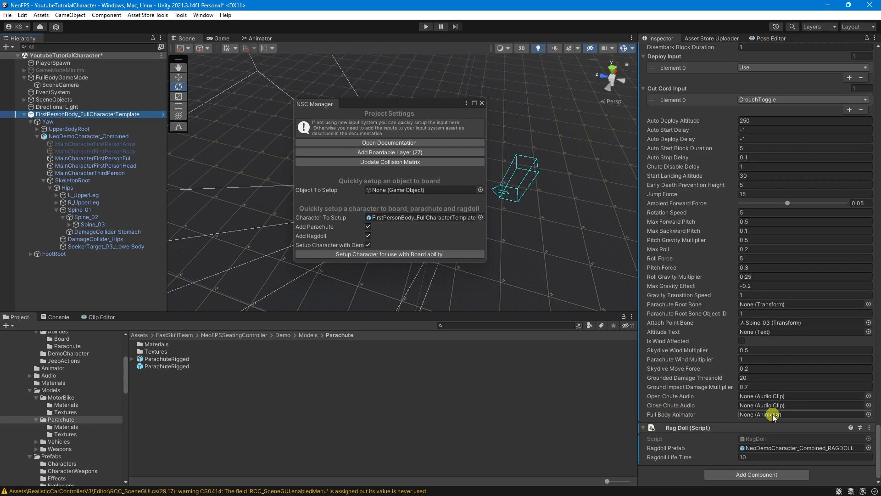
{"action": "scroll", "coordinate": [773, 415], "scroll_direction": "up", "scroll_amount": 10}
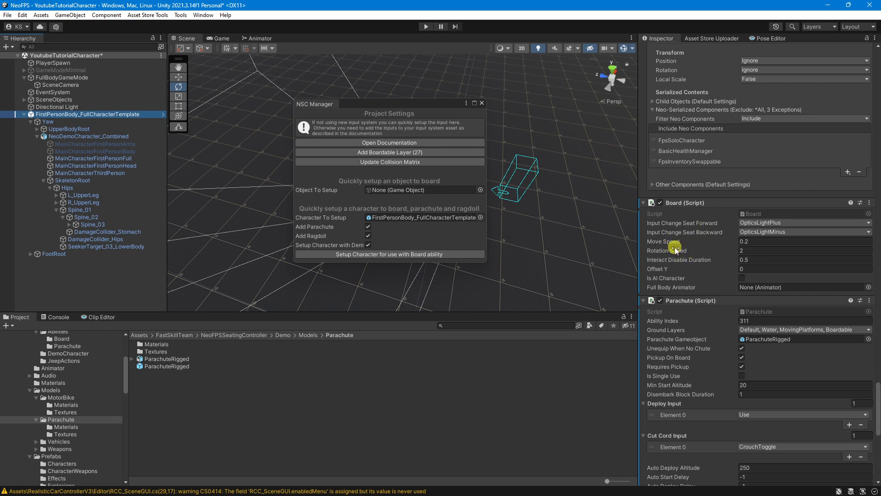
{"action": "mouse_move", "coordinate": [675, 247]}
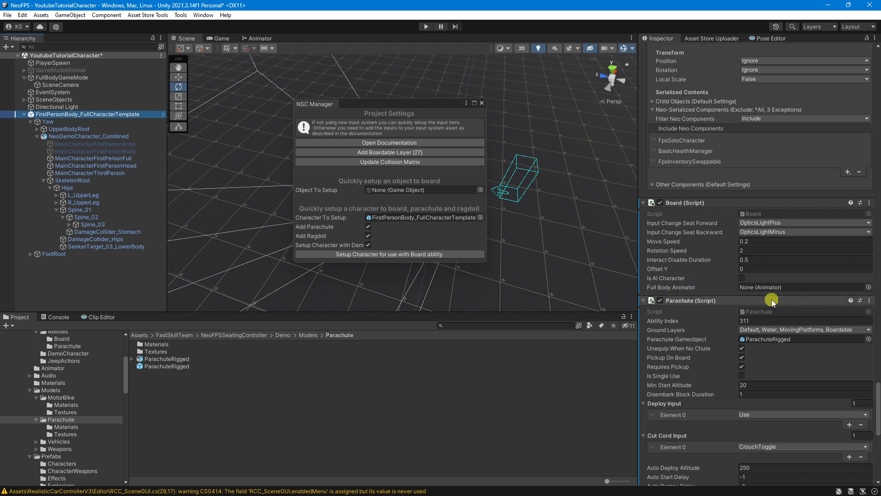
{"action": "scroll", "coordinate": [778, 367], "scroll_direction": "down", "scroll_amount": 15}
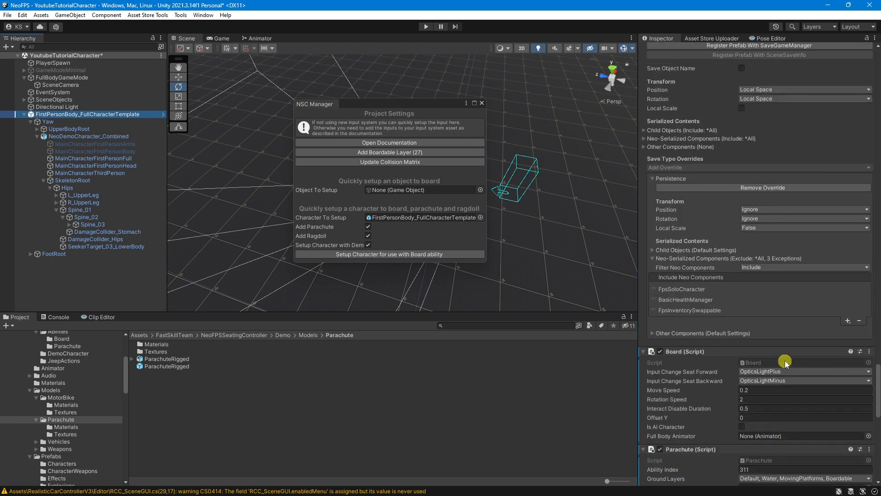
{"action": "scroll", "coordinate": [783, 357], "scroll_direction": "up", "scroll_amount": 15}
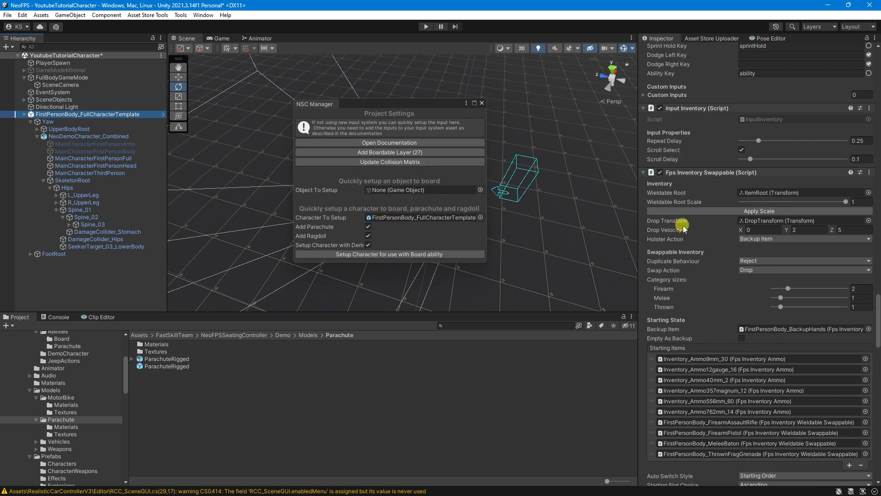
Examine the Animator controller and first-person body scripts on NeoDemoCharacter_Combined
{"action": "left_click", "coordinate": [62, 135]}
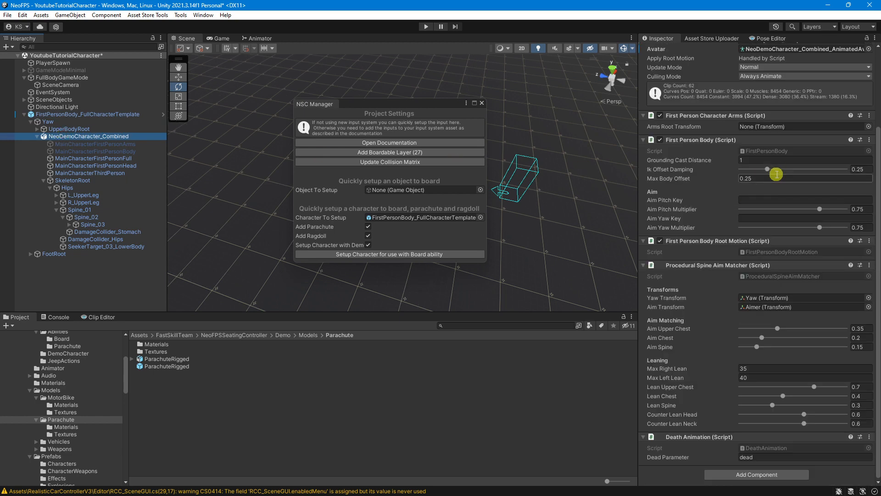
{"action": "scroll", "coordinate": [776, 177], "scroll_direction": "down", "scroll_amount": 1}
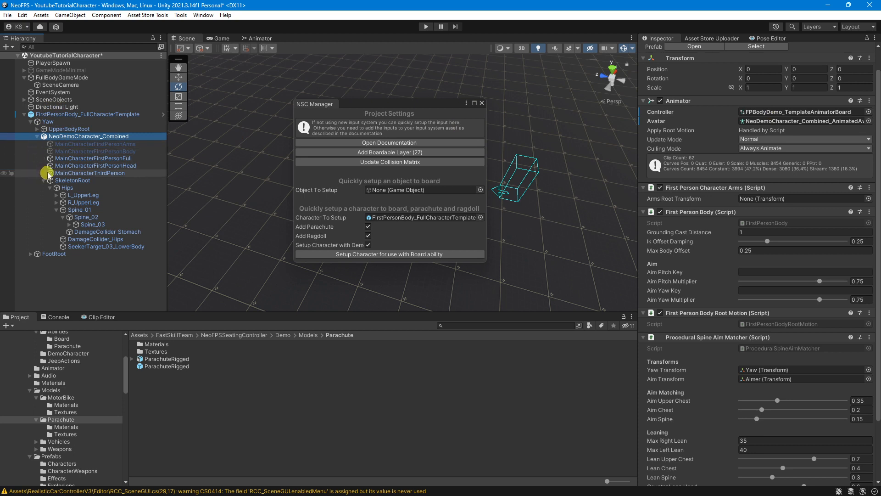
{"action": "left_click", "coordinate": [37, 137]}
Examine the Culling Mask layers of the FollowCamera under UpperBodyRoot's FollowCam_DELETEME object
{"action": "left_click", "coordinate": [37, 128]}
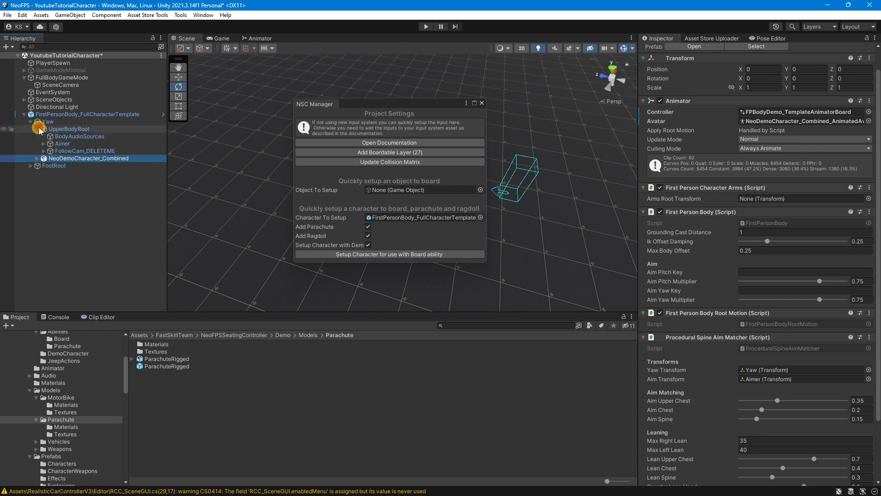
{"action": "left_click", "coordinate": [43, 151]}
{"action": "left_click", "coordinate": [68, 152]}
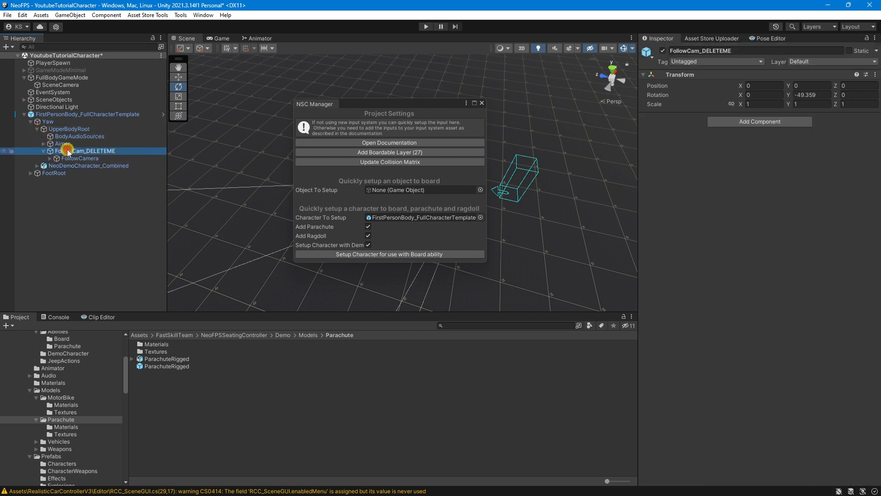
{"action": "left_click", "coordinate": [70, 158]}
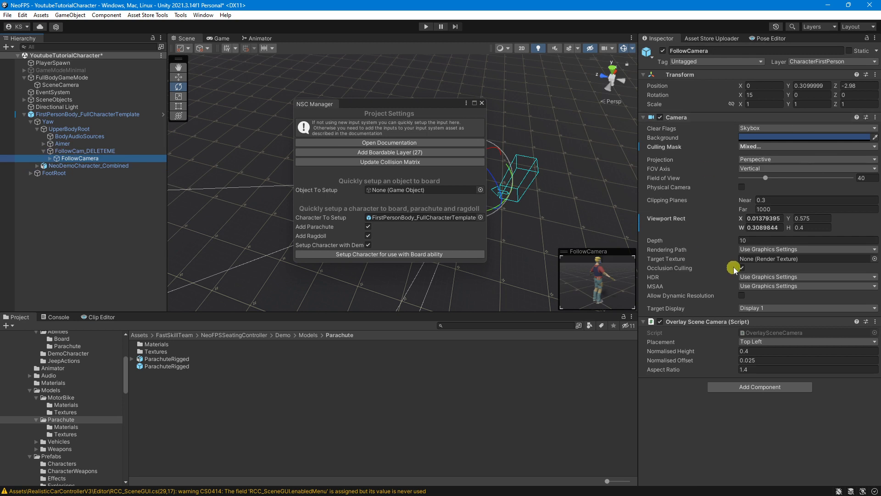
{"action": "left_click", "coordinate": [760, 146]}
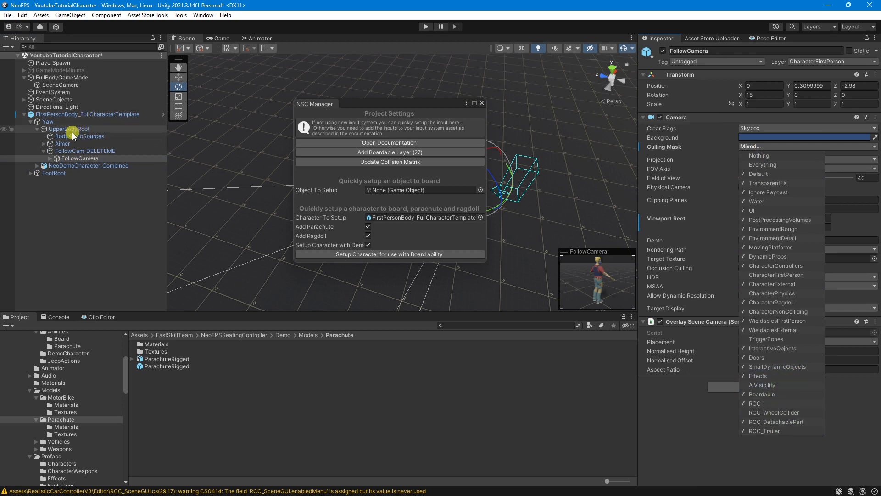
Examine the Culling Mask layers of the PlayerCameraSpring camera under the Aimer's PlayerCameraRoot
{"action": "left_click", "coordinate": [49, 144]}
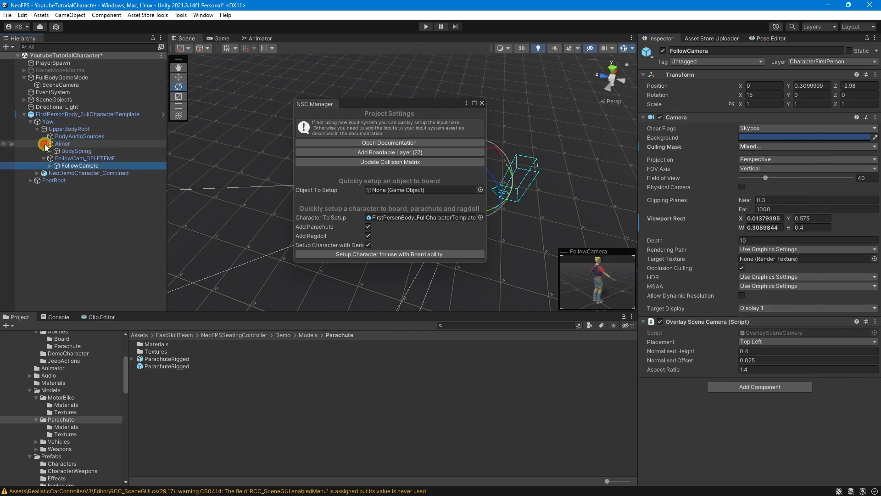
{"action": "left_click", "coordinate": [45, 145]}
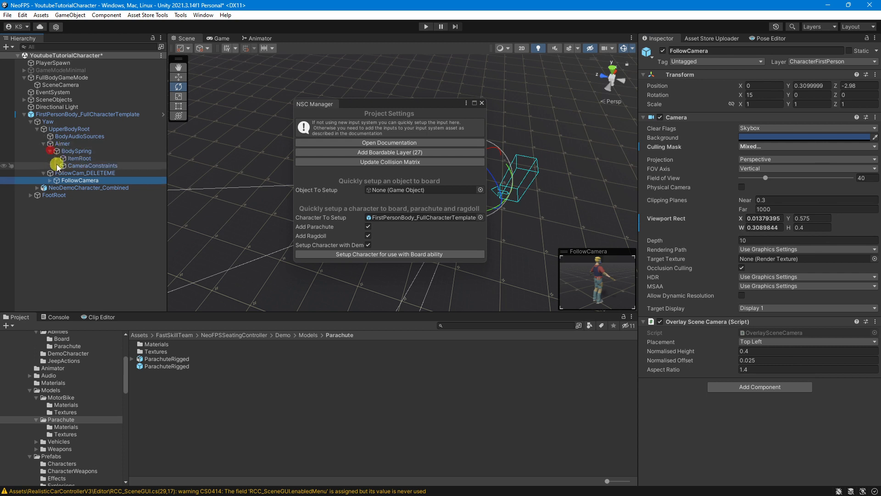
{"action": "left_click", "coordinate": [56, 166]}
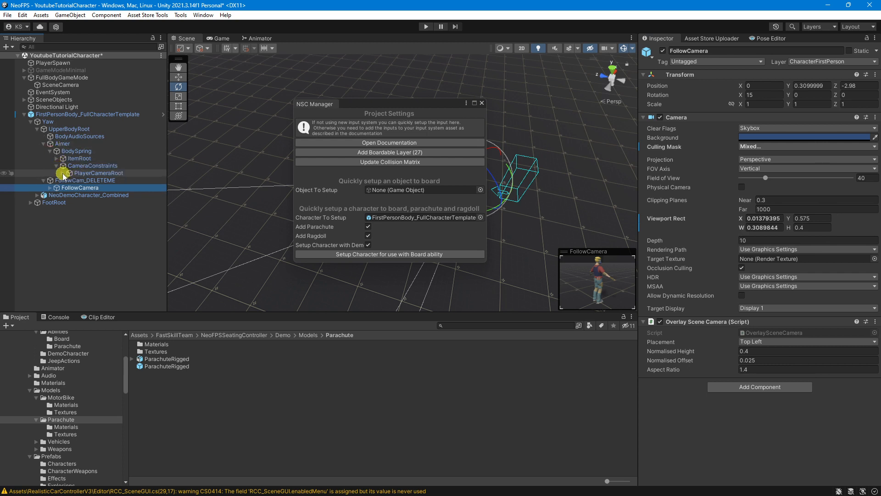
{"action": "left_click", "coordinate": [63, 173]}
{"action": "left_click", "coordinate": [107, 181]}
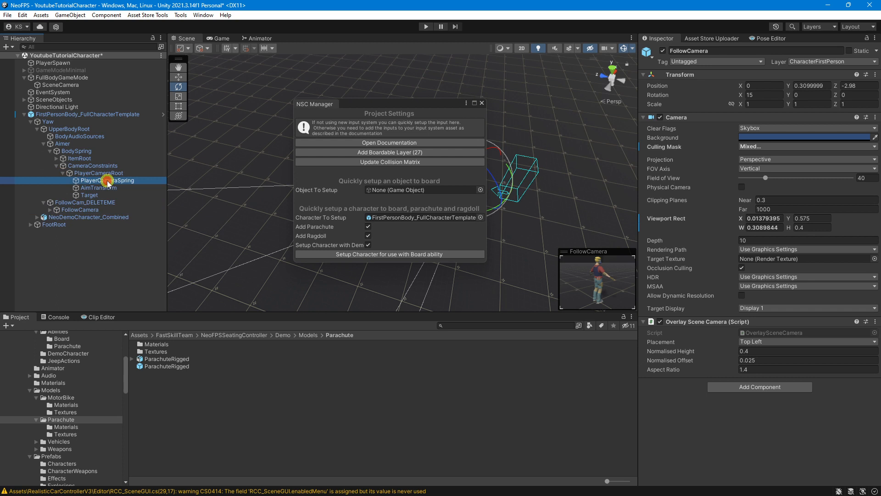
{"action": "left_click", "coordinate": [771, 147]}
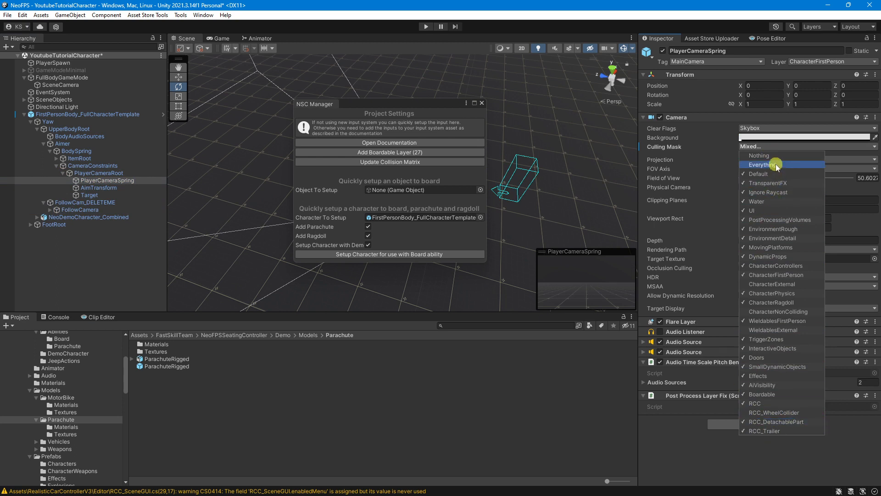
Close the NSC Manager and briefly play-test the scene with FirstPersonBody_FullCharacterTemplate placed in it
{"action": "left_click", "coordinate": [482, 103]}
{"action": "left_click", "coordinate": [482, 103]}
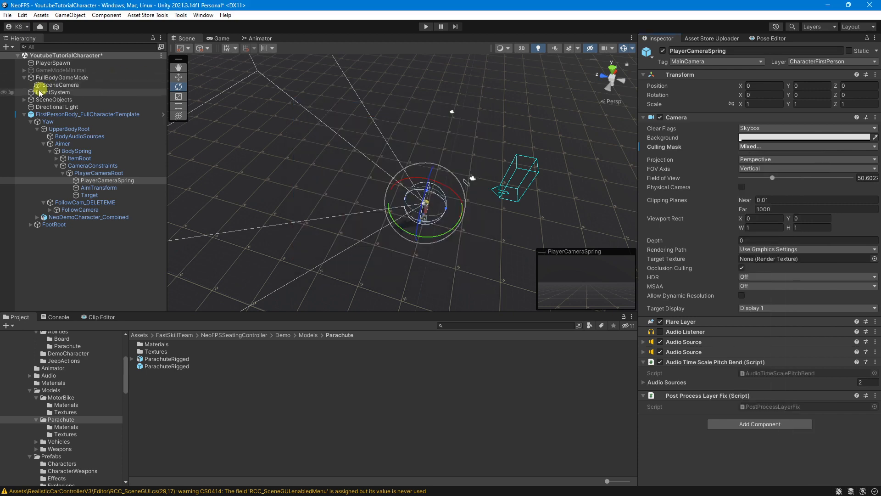
{"action": "left_click", "coordinate": [36, 114]}
{"action": "scroll", "coordinate": [763, 174], "scroll_direction": "down", "scroll_amount": 15}
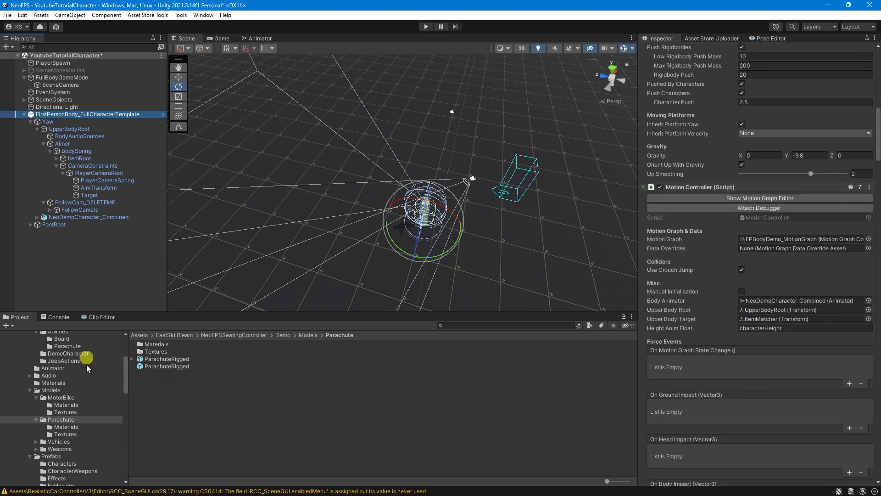
{"action": "left_click", "coordinate": [427, 27]}
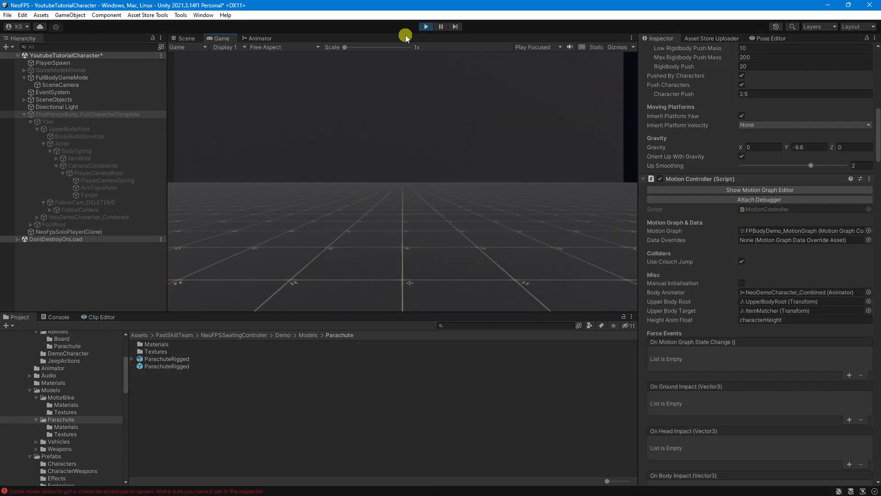
{"action": "left_click", "coordinate": [426, 27]}
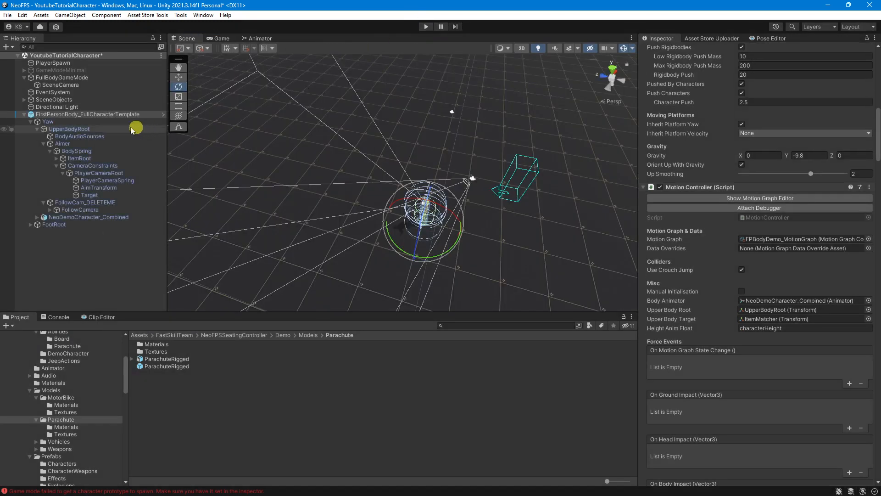
Save FirstPersonBody_FullCharacterTemplate as a new original prefab in the YoutubeTuts folder
{"action": "left_click", "coordinate": [43, 114]}
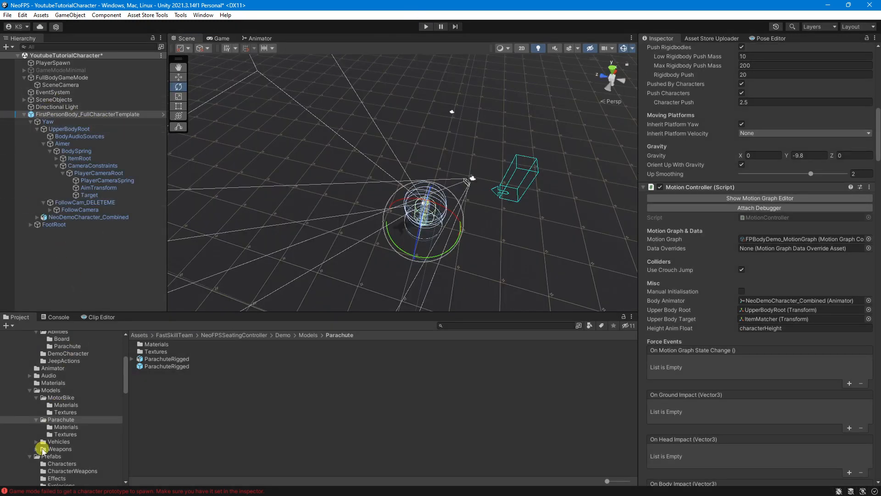
{"action": "scroll", "coordinate": [57, 444], "scroll_direction": "down", "scroll_amount": 10}
{"action": "scroll", "coordinate": [58, 443], "scroll_direction": "down", "scroll_amount": 5}
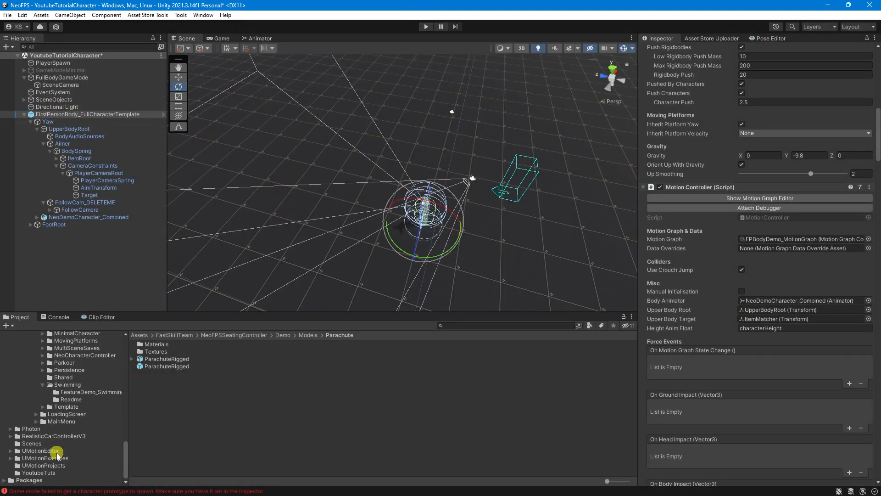
{"action": "left_click", "coordinate": [38, 473]}
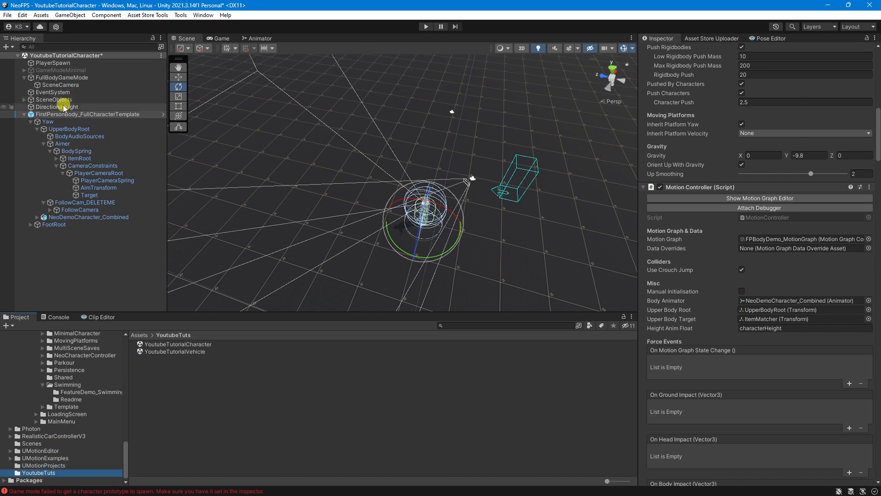
{"action": "left_click_drag", "start_coordinate": [59, 115], "coordinate": [191, 386]}
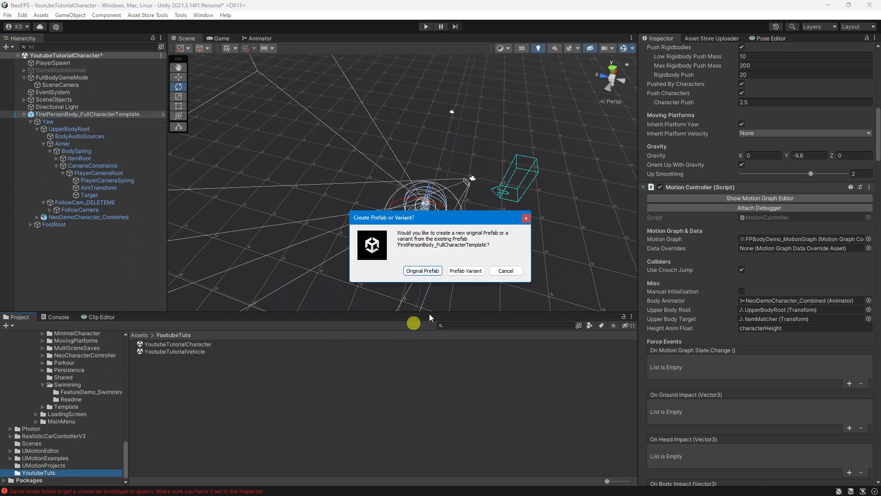
{"action": "left_click", "coordinate": [423, 271]}
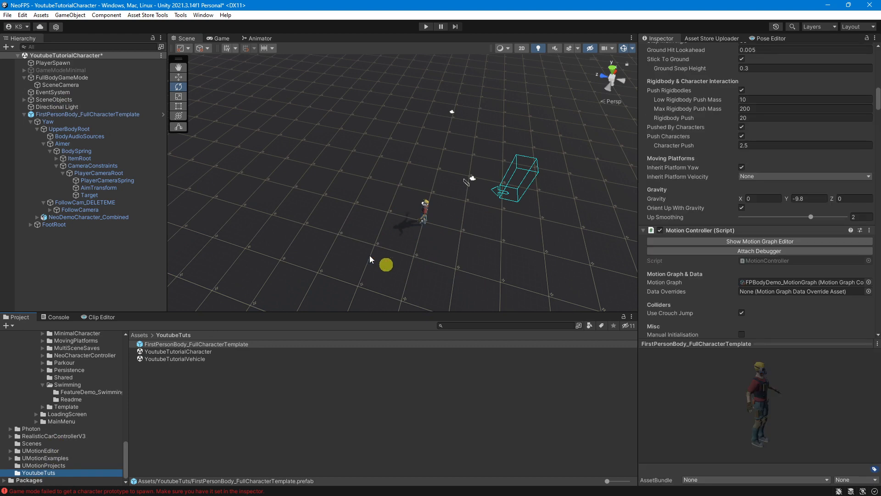
Delete the character instance from the scene and assign the YoutubeTuts FirstPersonBody_FullCharacterTemplate prefab as FullBodyGameMode's Character Prefab
{"action": "left_click", "coordinate": [36, 114]}
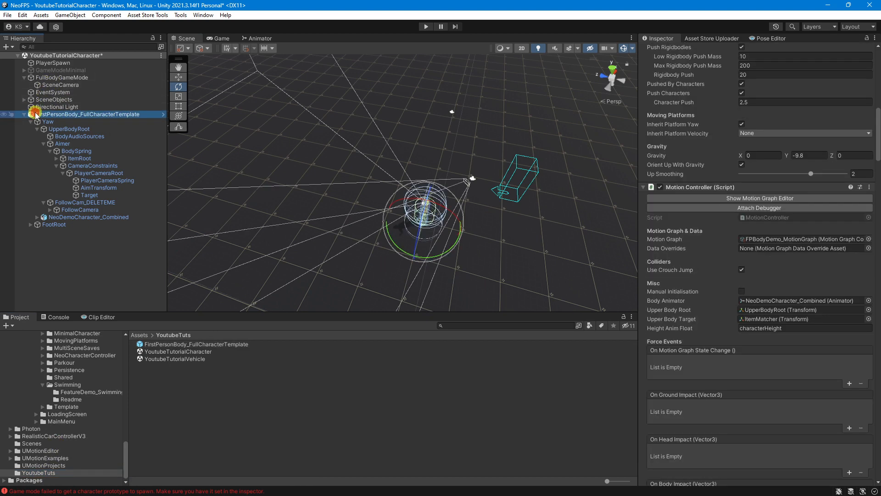
{"action": "key", "text": "Delete"}
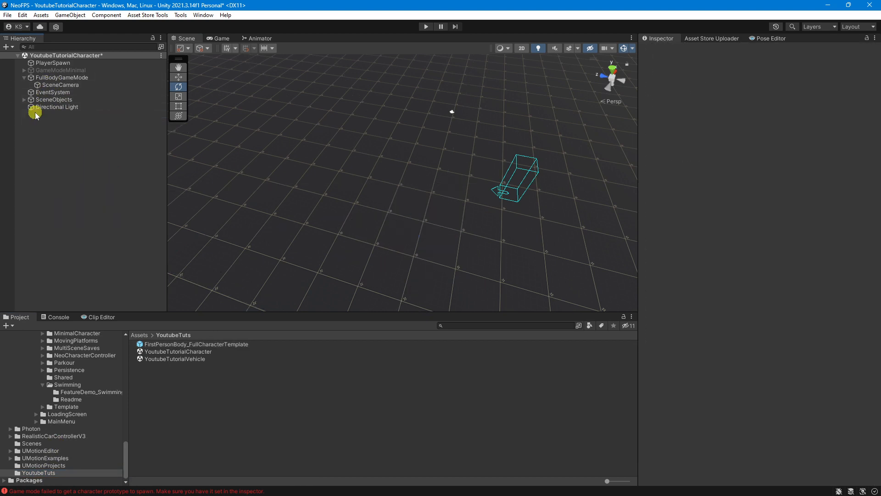
{"action": "left_click", "coordinate": [69, 76]}
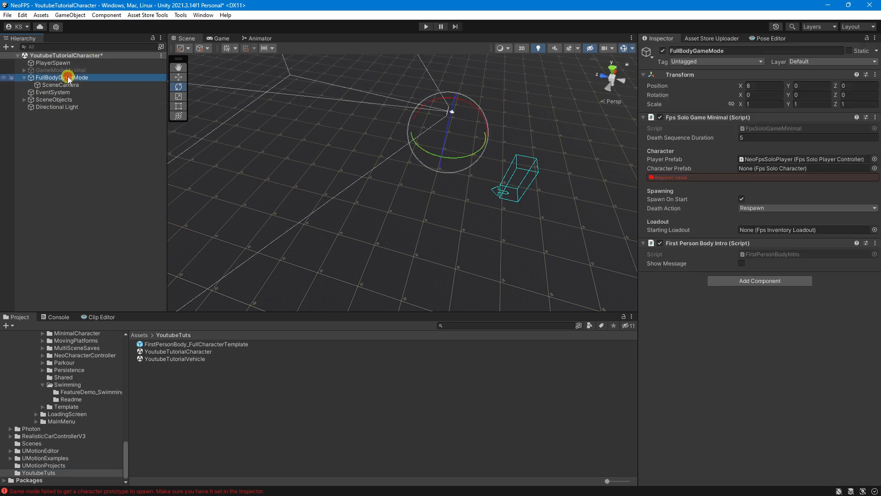
{"action": "left_click_drag", "start_coordinate": [176, 343], "coordinate": [763, 168]}
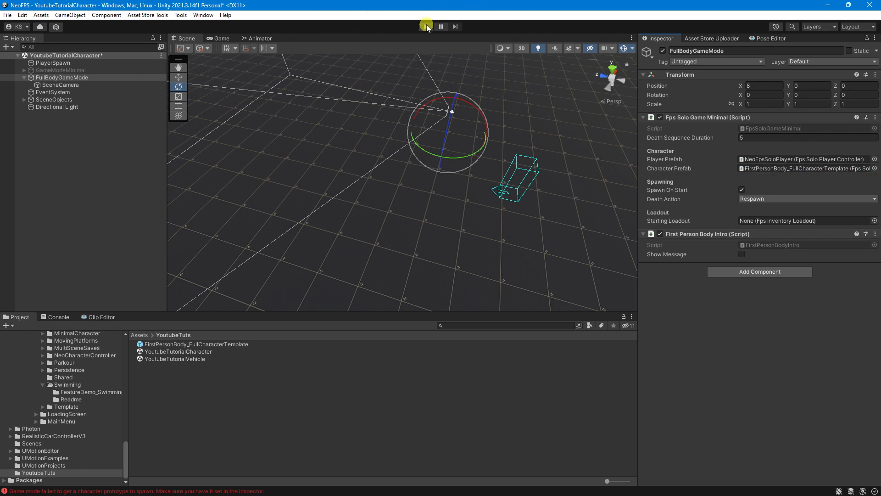
Play-test the spawned full-body character by crouching and walking forward, and stop play mode
{"action": "left_click", "coordinate": [426, 26]}
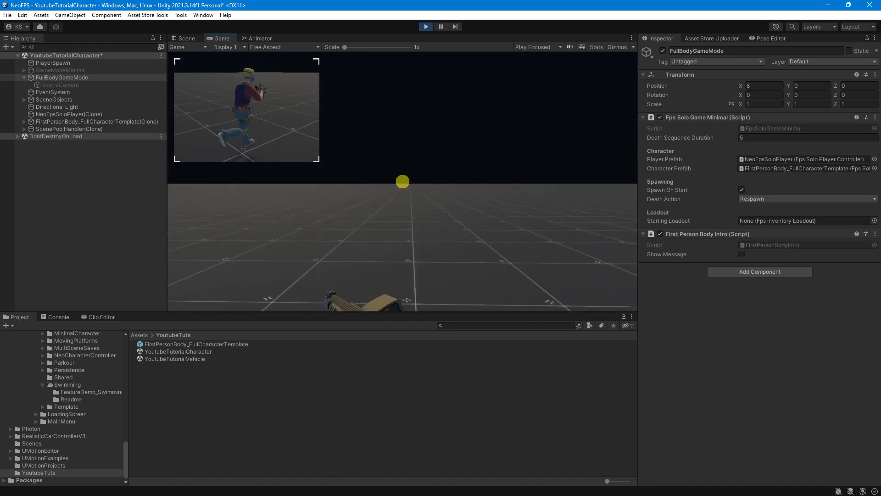
{"action": "key", "text": "c"}
{"action": "key", "text": "w"}
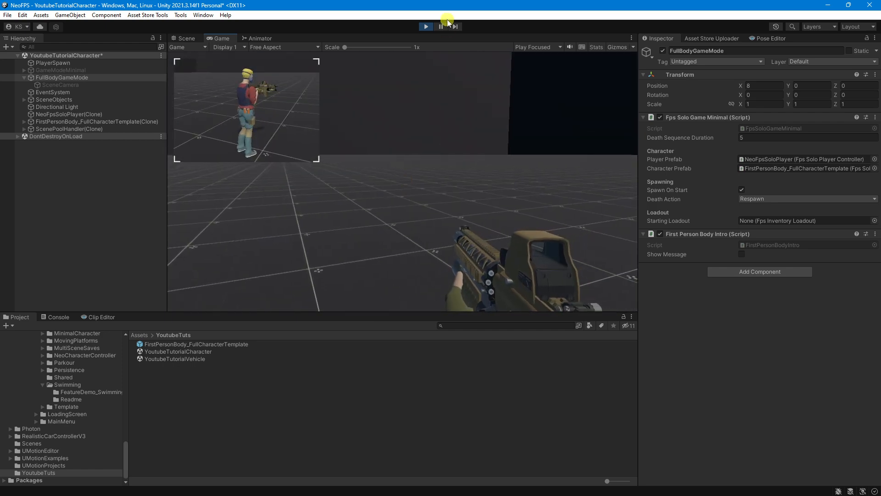
{"action": "left_click", "coordinate": [426, 26]}
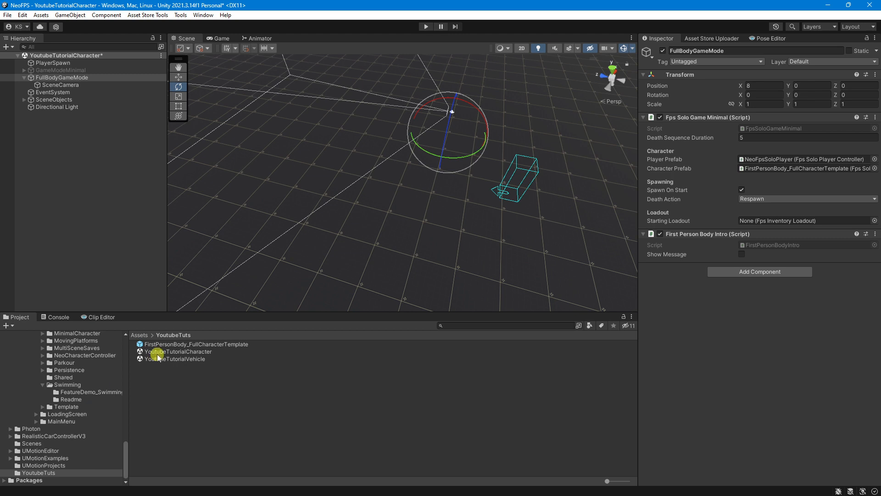
Add the YoutubeTuts FirstPersonBody_FullCharacterTemplate prefab to the scene and bring up the Starting Items of its Fps Inventory Swappable script
{"action": "left_click_drag", "start_coordinate": [169, 347], "coordinate": [43, 150]}
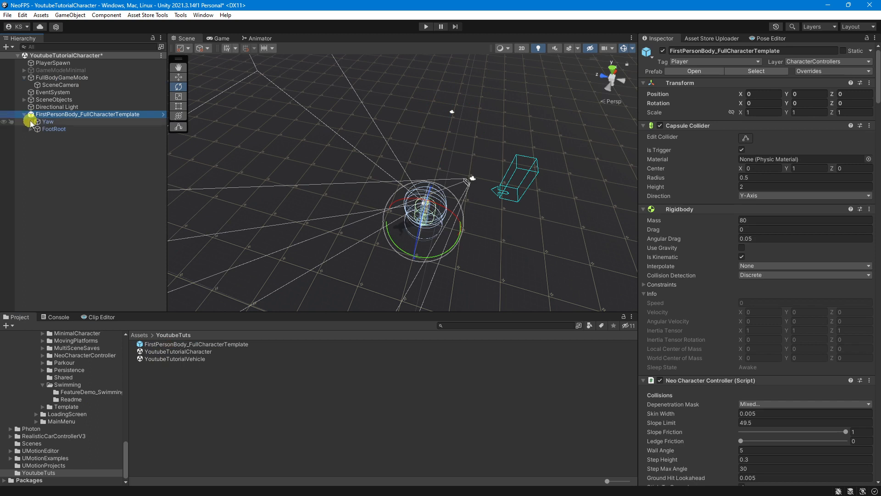
{"action": "left_click", "coordinate": [30, 122]}
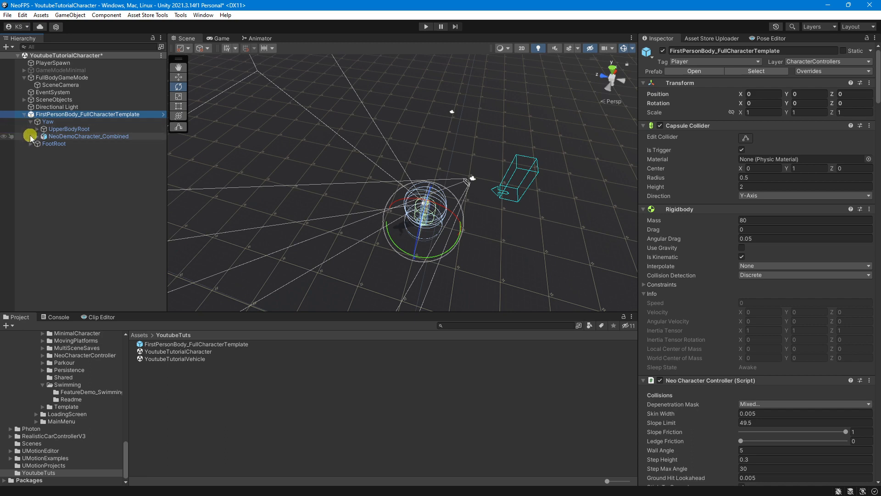
{"action": "scroll", "coordinate": [762, 363], "scroll_direction": "down", "scroll_amount": 15}
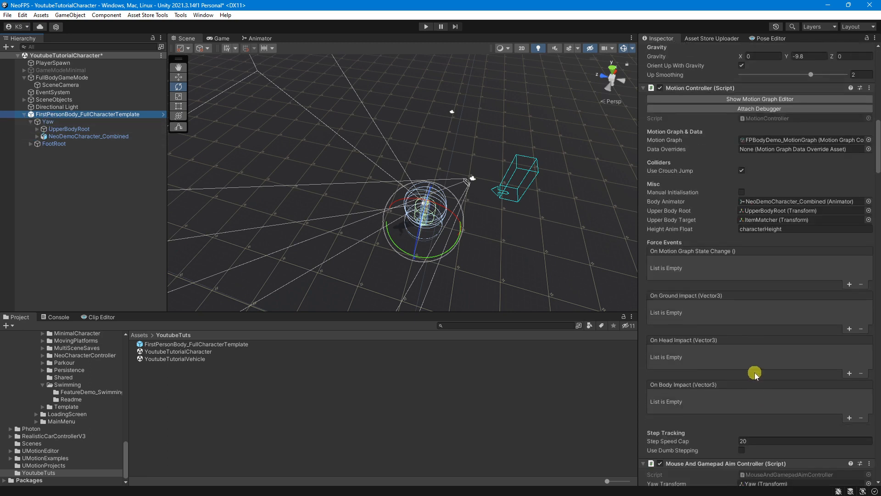
{"action": "scroll", "coordinate": [756, 375], "scroll_direction": "down", "scroll_amount": 1}
{"action": "scroll", "coordinate": [772, 284], "scroll_direction": "down", "scroll_amount": 20}
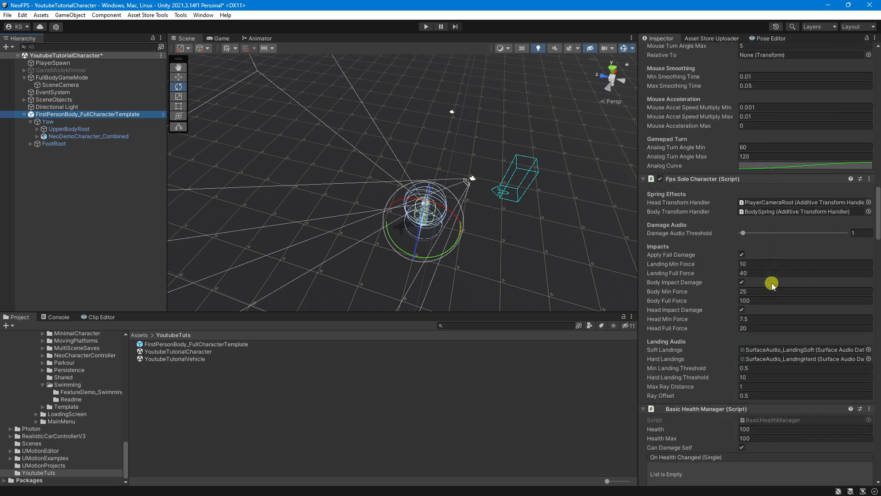
{"action": "scroll", "coordinate": [772, 285], "scroll_direction": "down", "scroll_amount": 8}
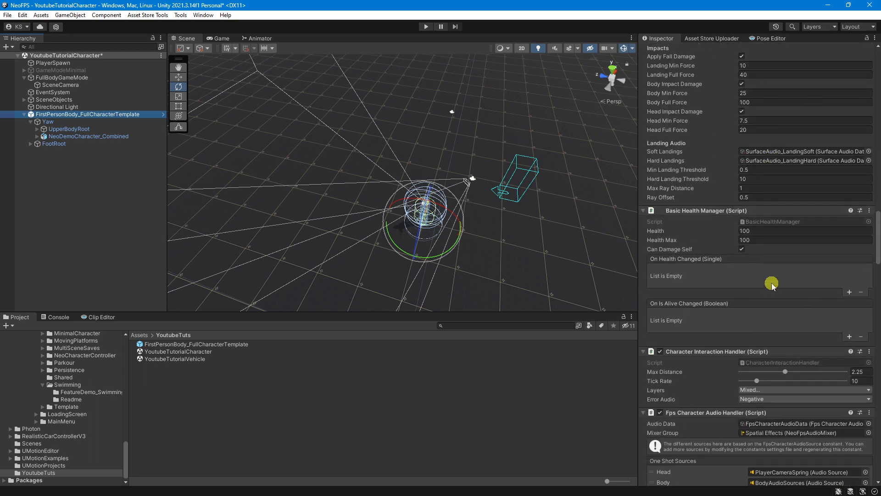
{"action": "scroll", "coordinate": [772, 285], "scroll_direction": "down", "scroll_amount": 20}
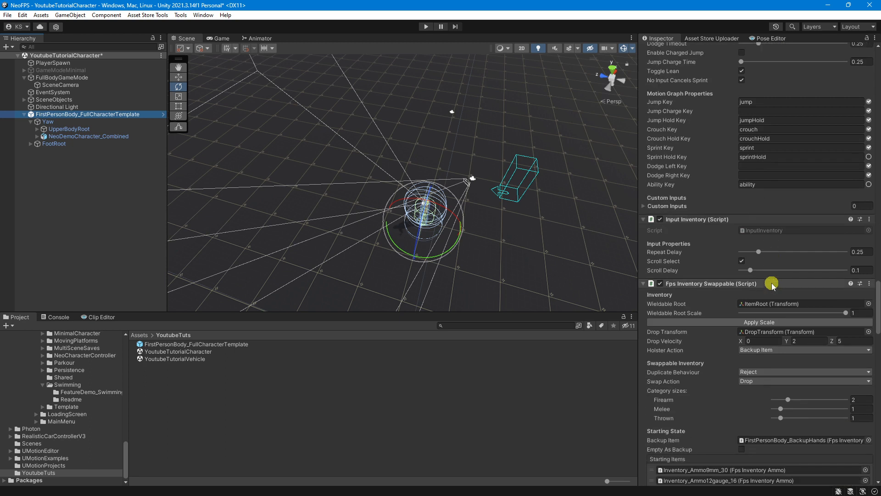
{"action": "scroll", "coordinate": [771, 285], "scroll_direction": "down", "scroll_amount": 9}
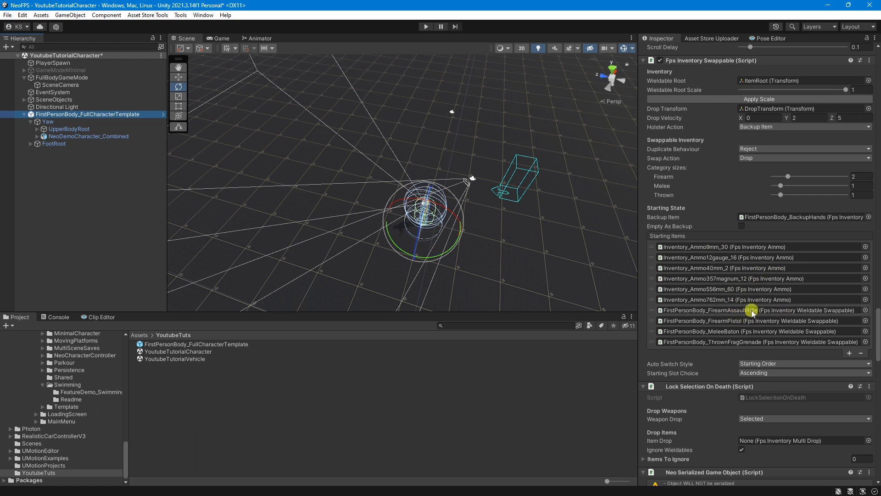
Assign the CharacterWeapons prefab FirstPersonBody_FirearmAssaultRifle to the assault rifle slot in Starting Items and locate that prefab in the project
{"action": "left_click", "coordinate": [865, 310]}
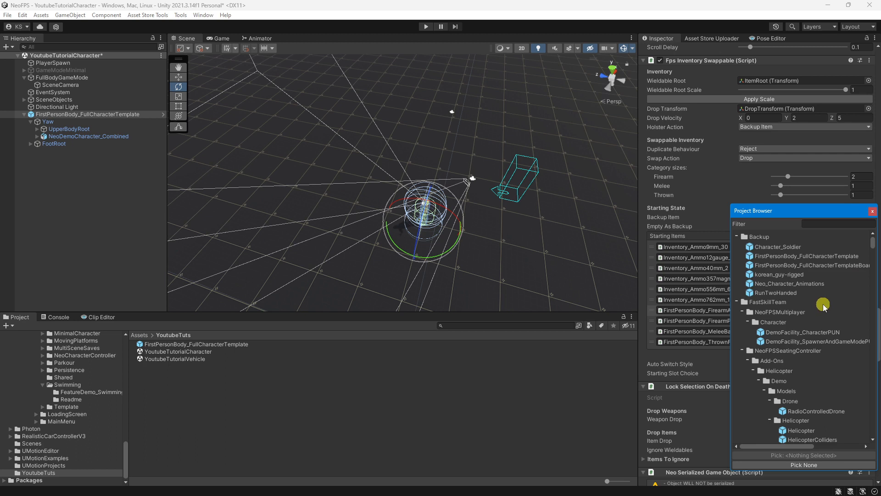
{"action": "scroll", "coordinate": [823, 306], "scroll_direction": "down", "scroll_amount": 1}
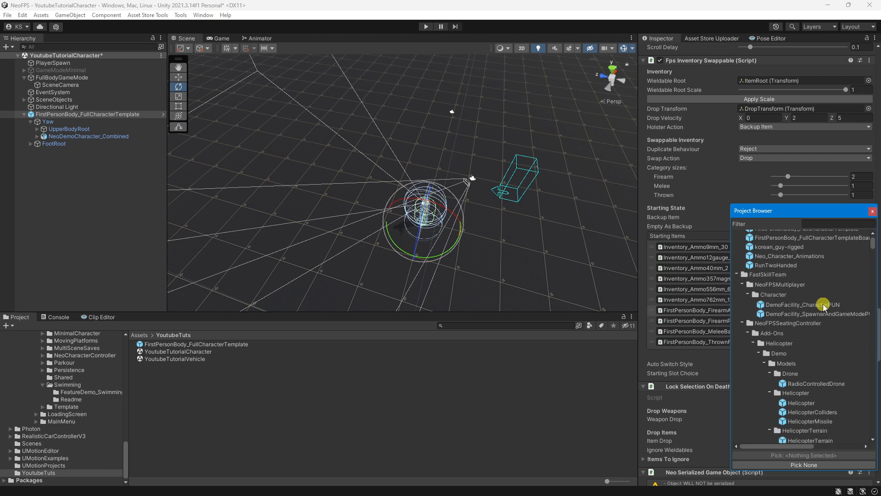
{"action": "scroll", "coordinate": [824, 306], "scroll_direction": "down", "scroll_amount": 6}
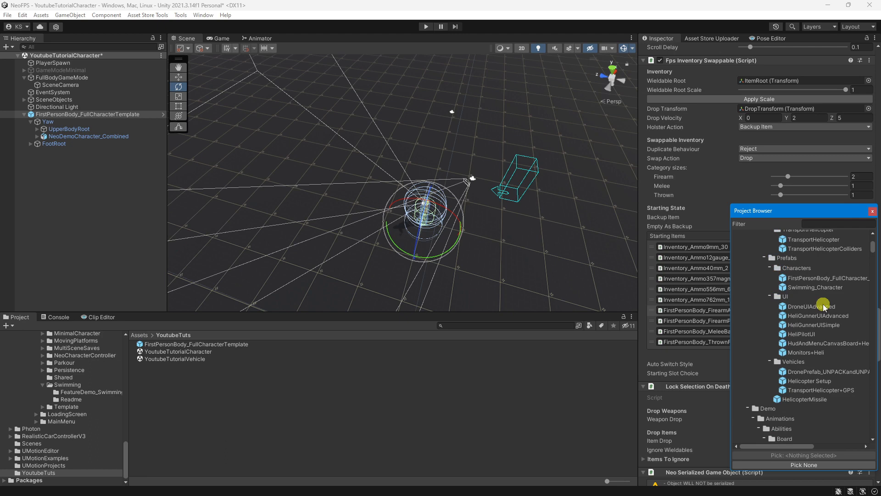
{"action": "scroll", "coordinate": [824, 307], "scroll_direction": "up", "scroll_amount": 8}
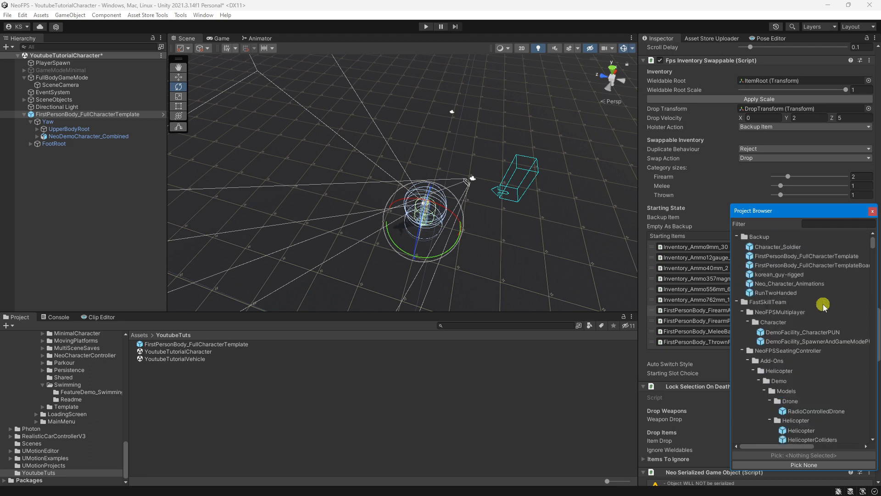
{"action": "scroll", "coordinate": [824, 306], "scroll_direction": "down", "scroll_amount": 8}
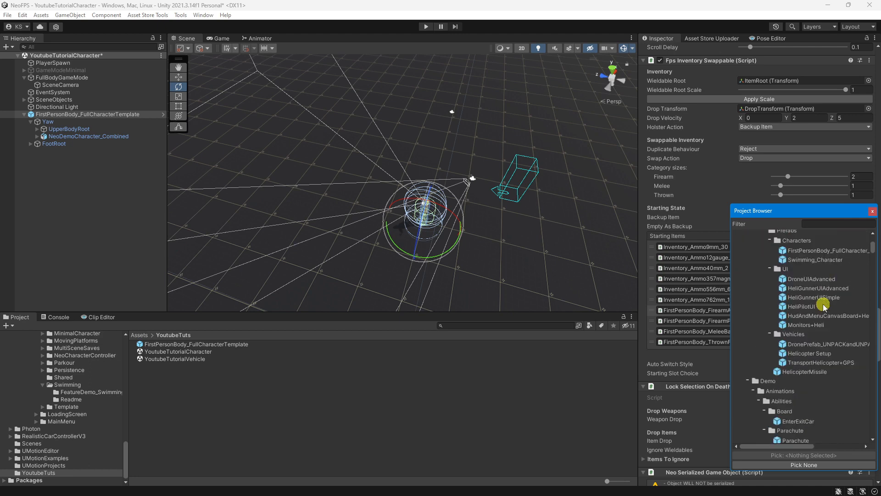
{"action": "scroll", "coordinate": [823, 306], "scroll_direction": "down", "scroll_amount": 4}
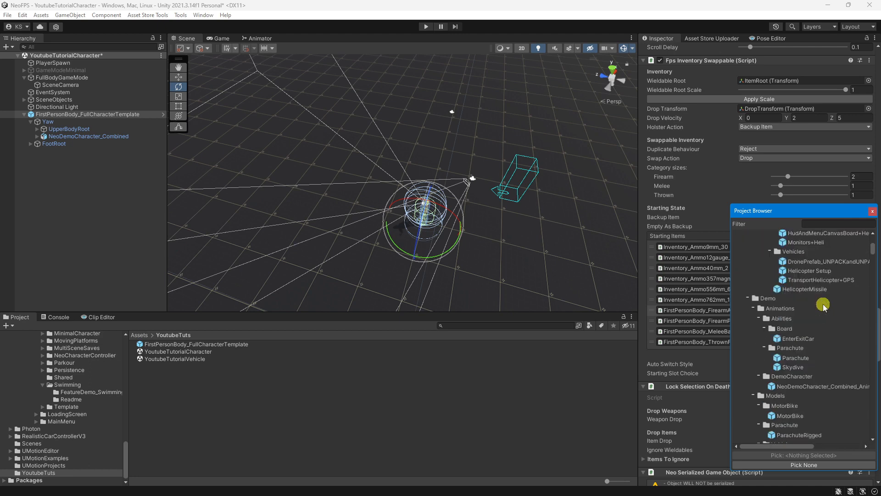
{"action": "scroll", "coordinate": [824, 306], "scroll_direction": "down", "scroll_amount": 10}
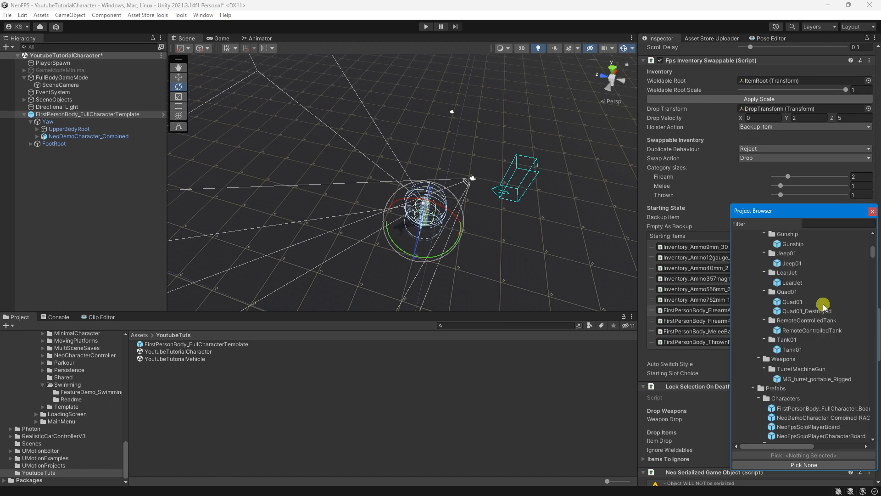
{"action": "scroll", "coordinate": [824, 305], "scroll_direction": "down", "scroll_amount": 3}
{"action": "scroll", "coordinate": [824, 306], "scroll_direction": "down", "scroll_amount": 4}
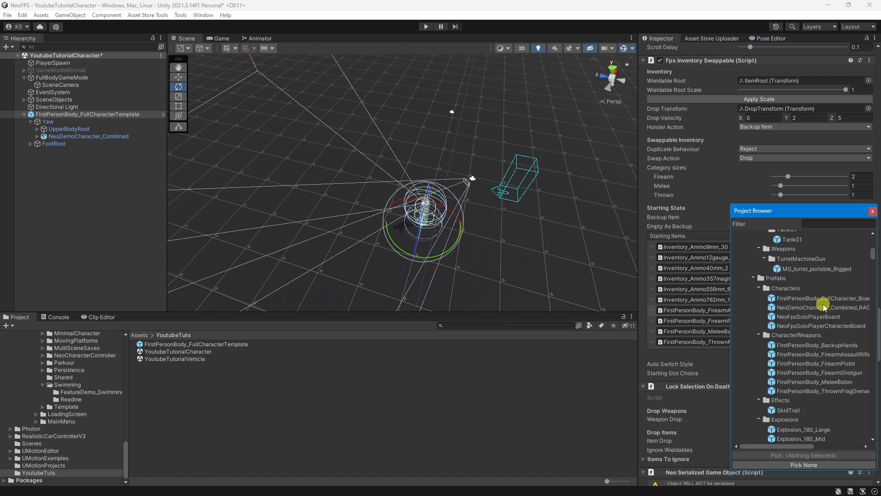
{"action": "scroll", "coordinate": [824, 307], "scroll_direction": "down", "scroll_amount": 3}
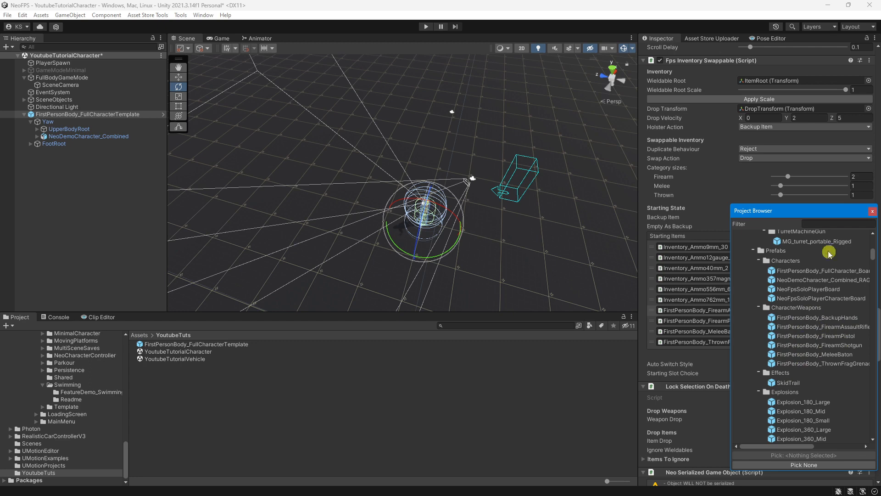
{"action": "left_click_drag", "start_coordinate": [824, 212], "coordinate": [543, 222]}
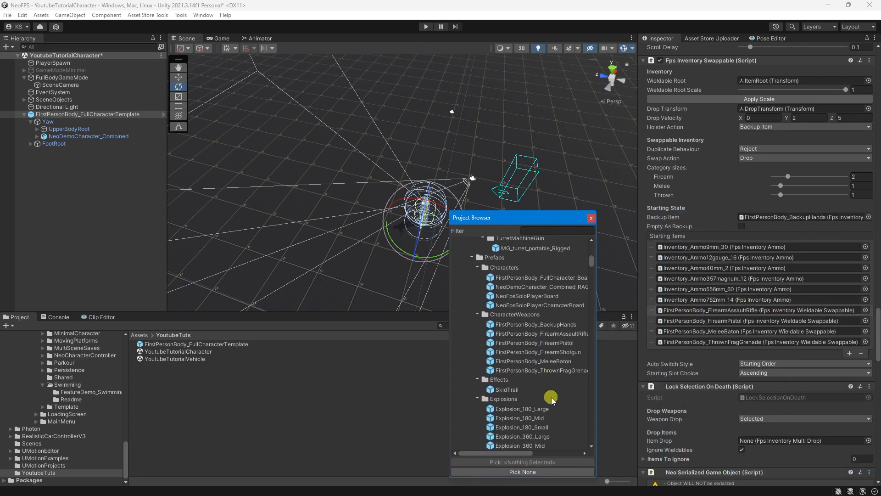
{"action": "left_click", "coordinate": [549, 334]}
{"action": "left_click", "coordinate": [549, 334]}
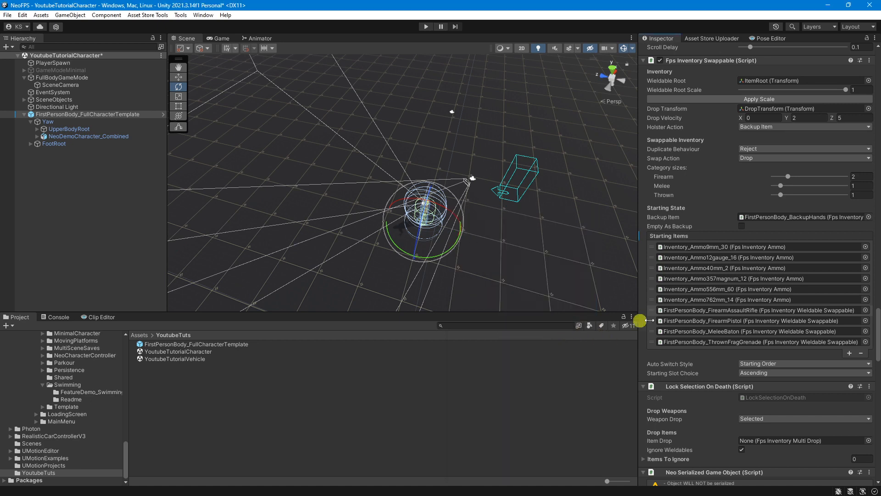
{"action": "left_click", "coordinate": [755, 311]}
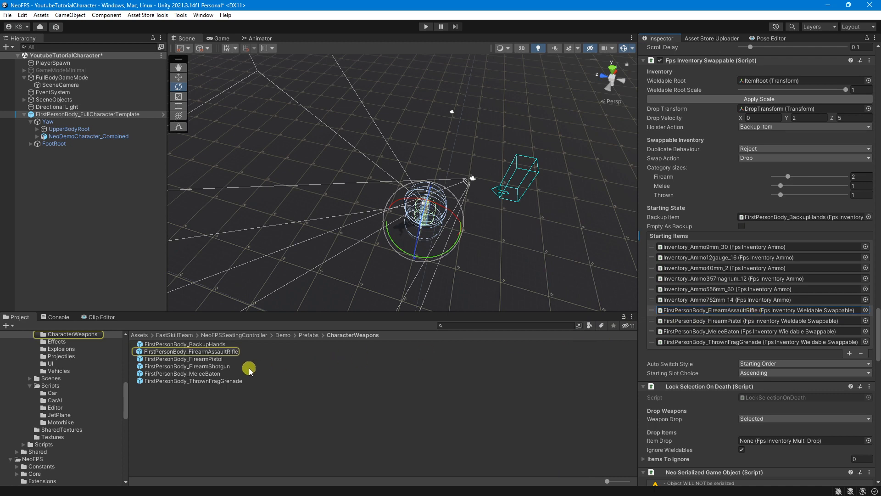
Review the components of the FirstPersonBody_FirearmAssaultRifle prefab, including its Modular Firearm script
{"action": "left_click", "coordinate": [193, 352]}
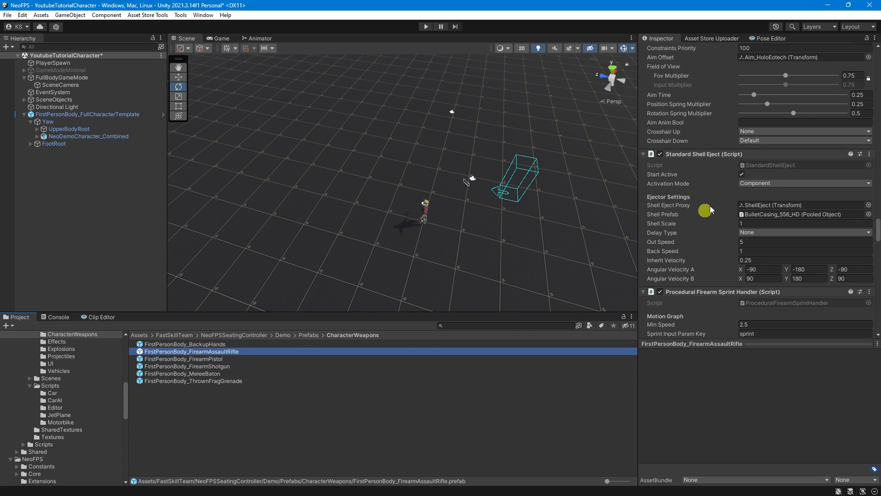
{"action": "scroll", "coordinate": [739, 220], "scroll_direction": "up", "scroll_amount": 6}
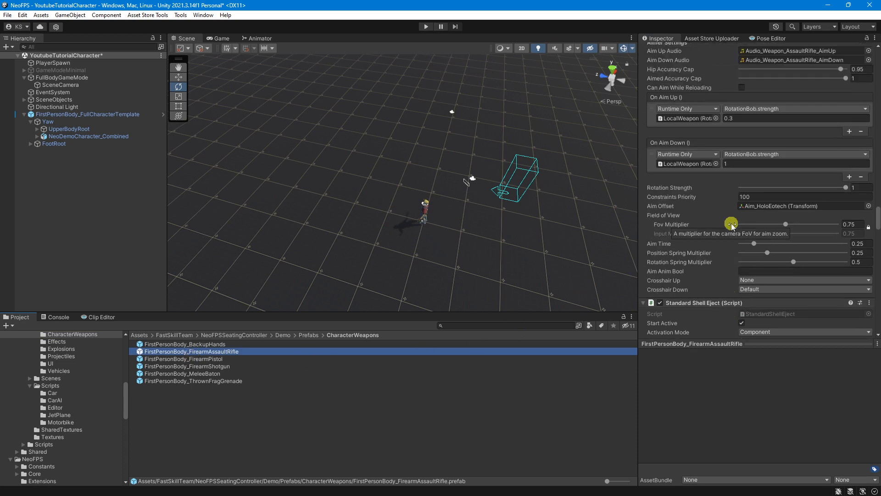
{"action": "scroll", "coordinate": [731, 225], "scroll_direction": "up", "scroll_amount": 10}
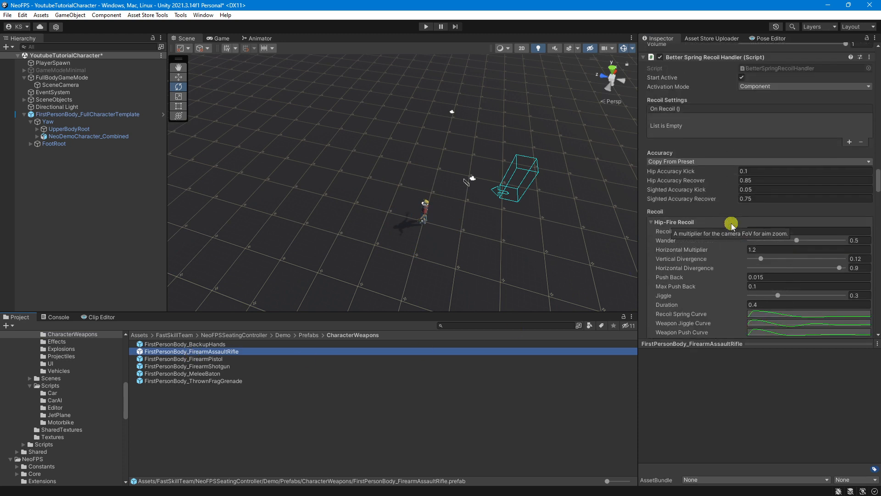
{"action": "scroll", "coordinate": [731, 224], "scroll_direction": "up", "scroll_amount": 6}
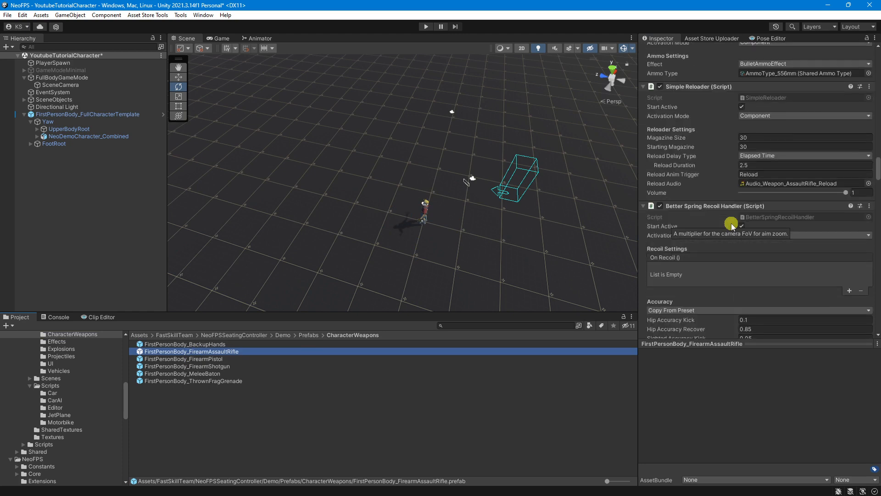
{"action": "scroll", "coordinate": [731, 225], "scroll_direction": "up", "scroll_amount": 10}
{"action": "scroll", "coordinate": [731, 225], "scroll_direction": "up", "scroll_amount": 15}
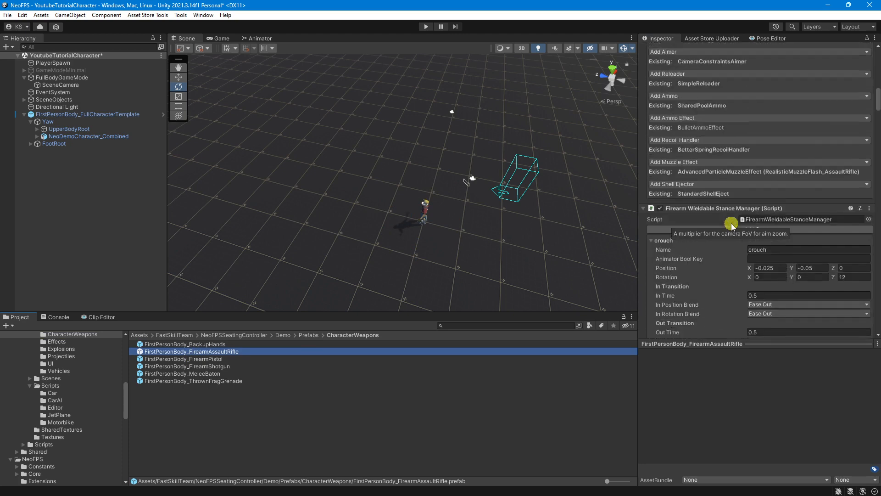
{"action": "scroll", "coordinate": [732, 225], "scroll_direction": "up", "scroll_amount": 5}
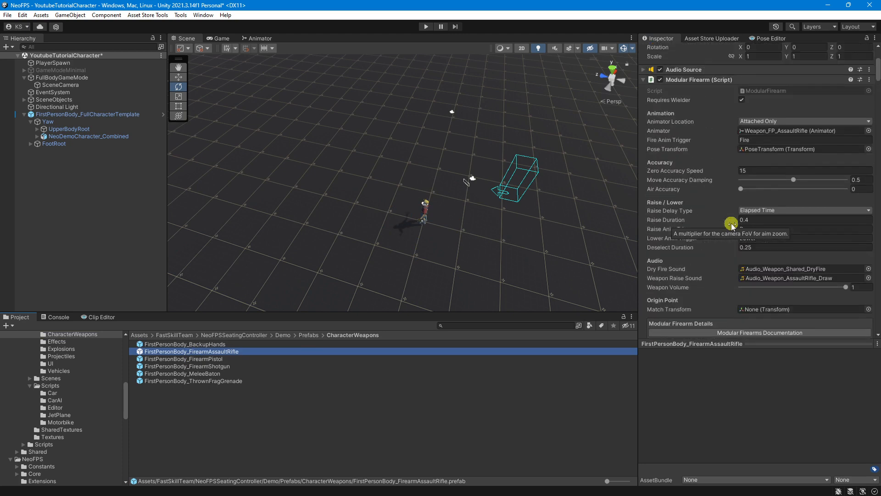
{"action": "left_click", "coordinate": [732, 344]}
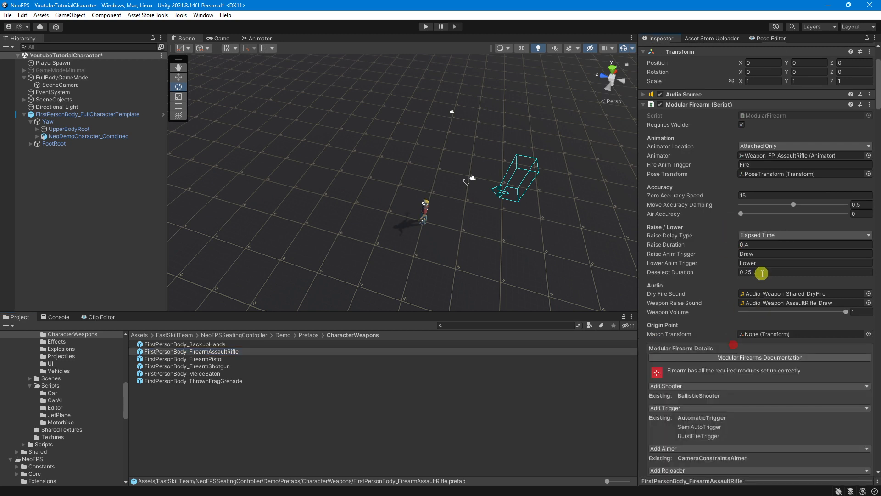
{"action": "scroll", "coordinate": [761, 273], "scroll_direction": "up", "scroll_amount": 3}
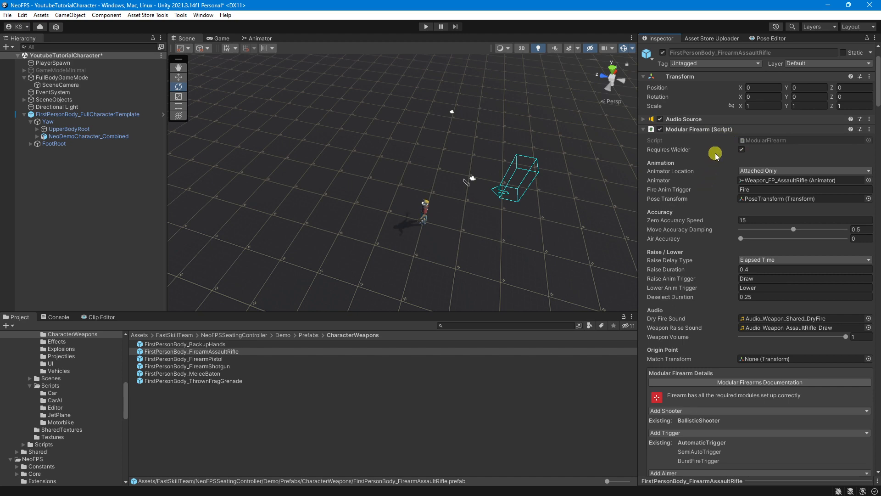
Inspect the Layers mask in the assault rifle prefab's Ballistic Shooter settings without changing it
{"action": "scroll", "coordinate": [716, 156], "scroll_direction": "down", "scroll_amount": 2}
{"action": "scroll", "coordinate": [715, 174], "scroll_direction": "down", "scroll_amount": 15}
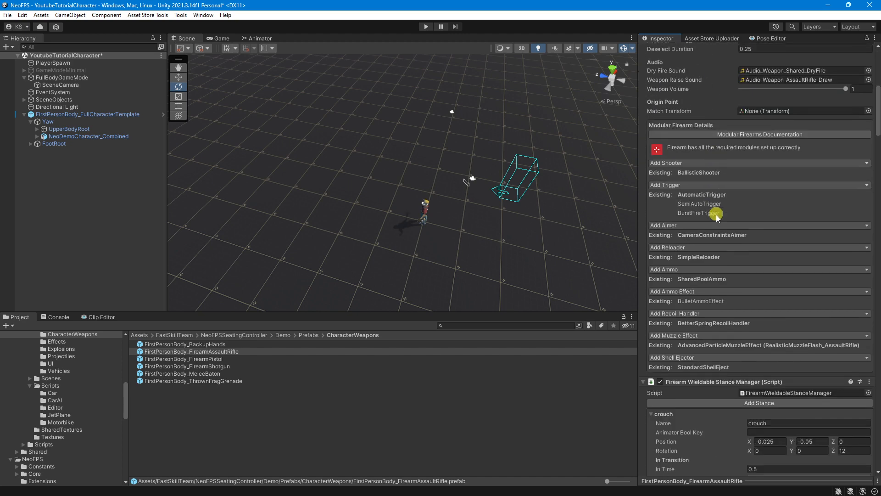
{"action": "scroll", "coordinate": [716, 223], "scroll_direction": "down", "scroll_amount": 8}
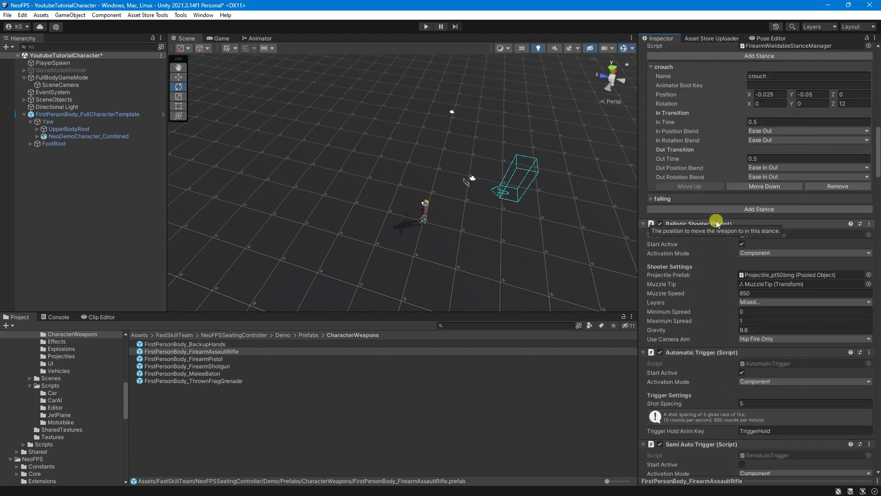
{"action": "scroll", "coordinate": [718, 255], "scroll_direction": "down", "scroll_amount": 2}
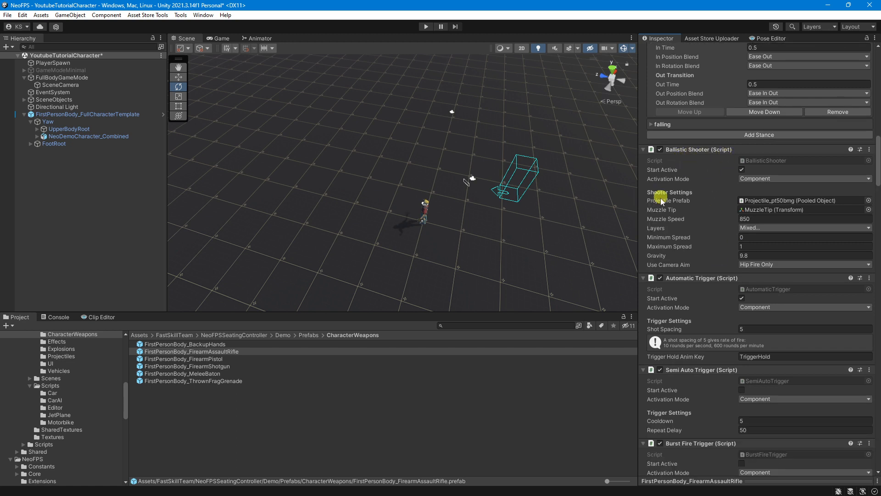
{"action": "left_click", "coordinate": [769, 228]}
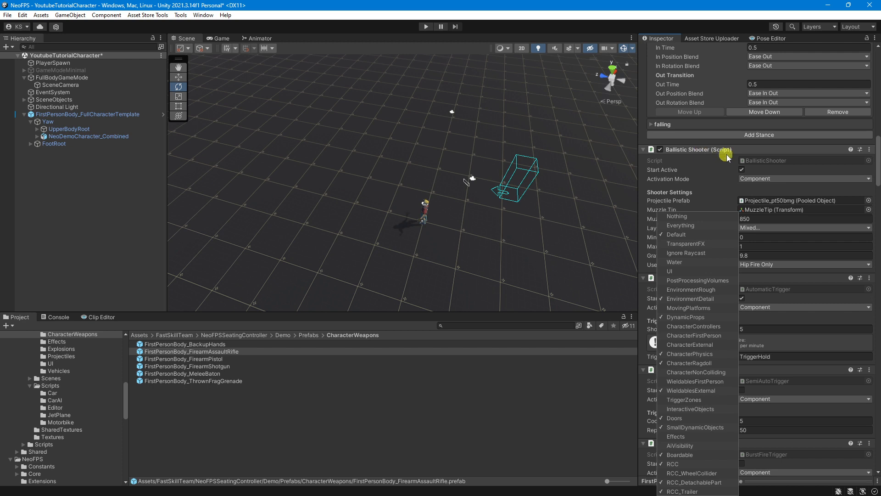
{"action": "left_click", "coordinate": [877, 146]}
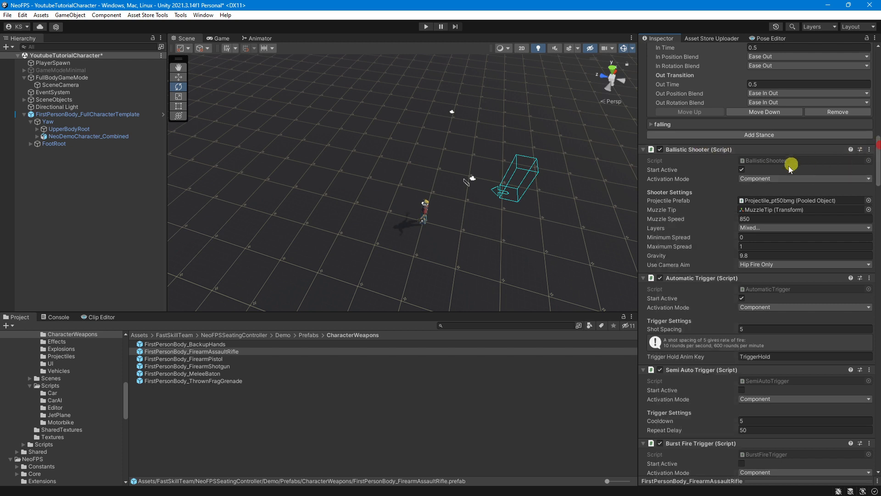
Inspect the Ballistic Shooter's Layers mask on the FirstPersonBody_FirearmPistol prefab
{"action": "left_click", "coordinate": [221, 360]}
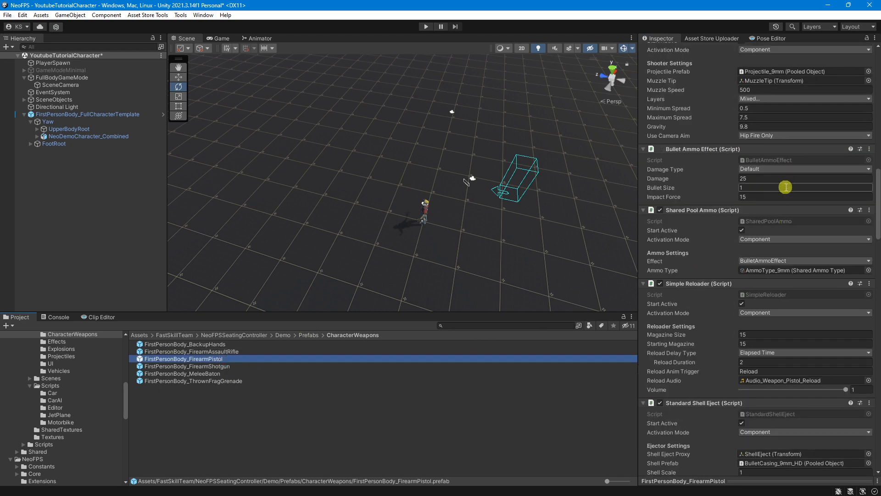
{"action": "scroll", "coordinate": [804, 215], "scroll_direction": "up", "scroll_amount": 5}
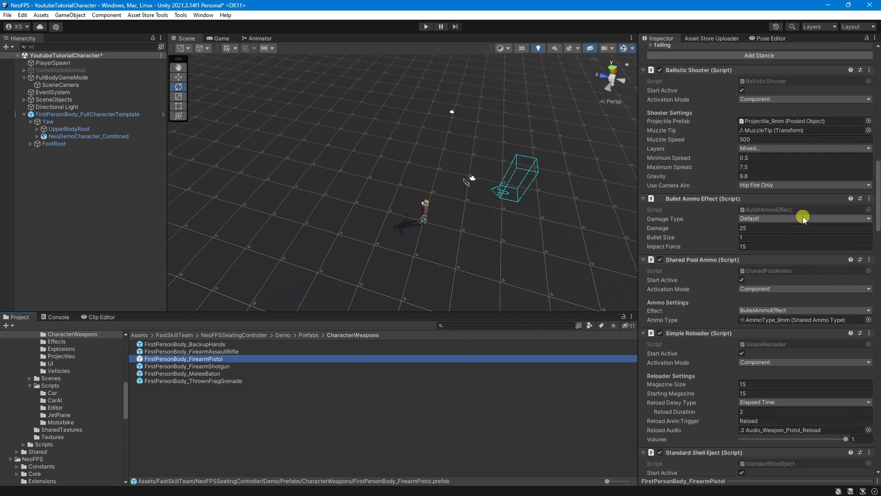
{"action": "left_click", "coordinate": [783, 223]}
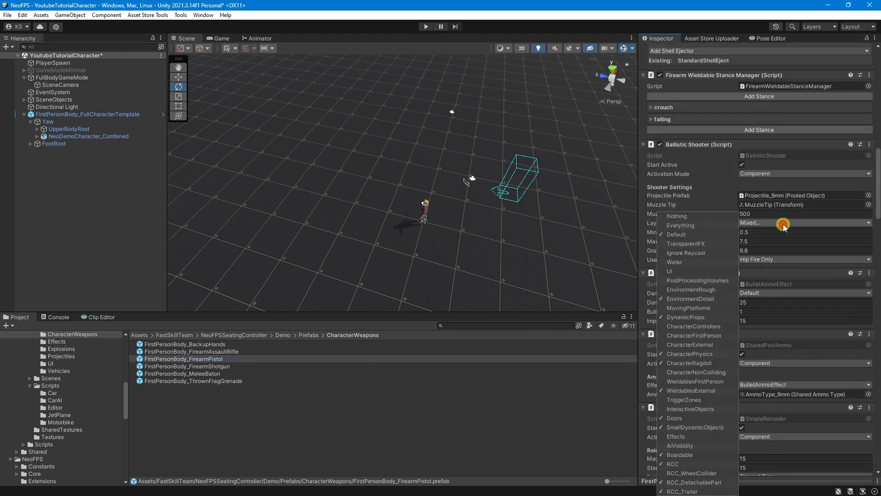
{"action": "left_click", "coordinate": [376, 424]}
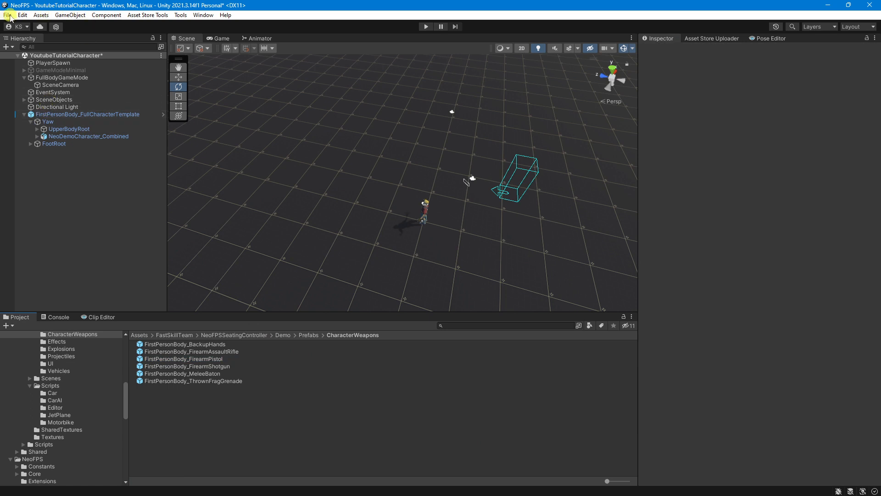
Select the FirstPersonBody_FullCharacterTemplate instance in the scene and save the YoutubeTutorialCharacter scene
{"action": "left_click", "coordinate": [107, 115]}
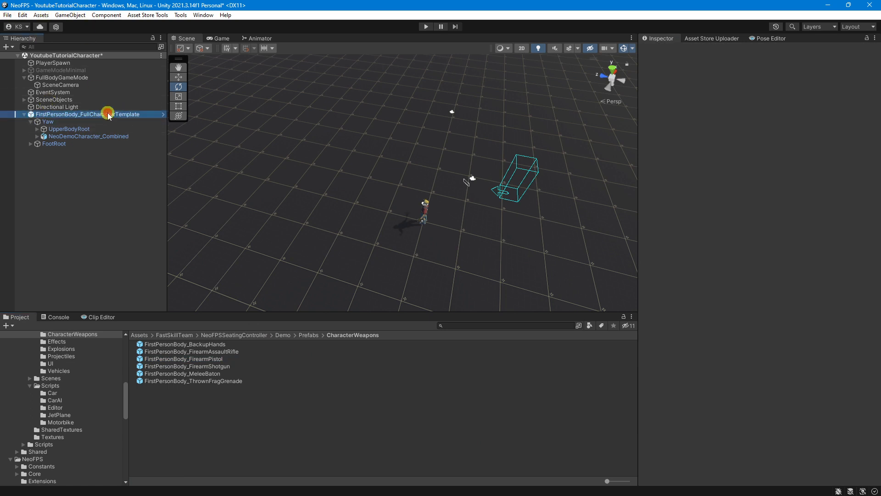
{"action": "scroll", "coordinate": [783, 454], "scroll_direction": "down", "scroll_amount": 20}
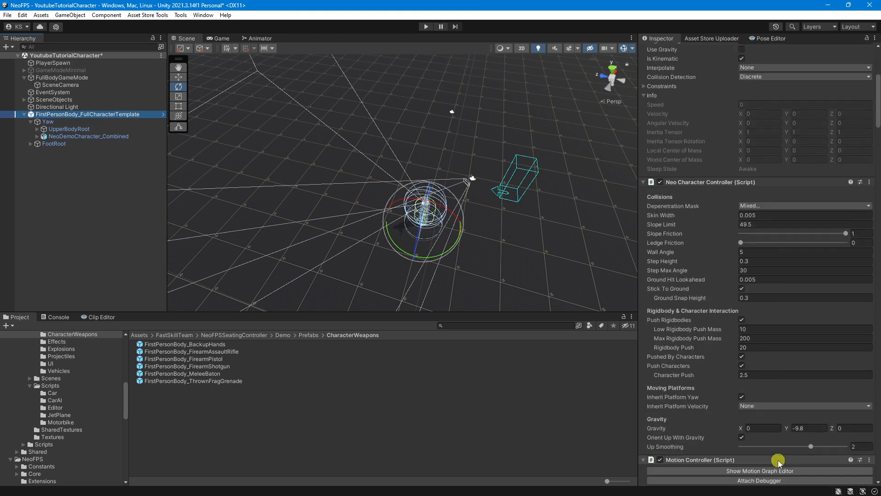
{"action": "scroll", "coordinate": [778, 414], "scroll_direction": "down", "scroll_amount": 3}
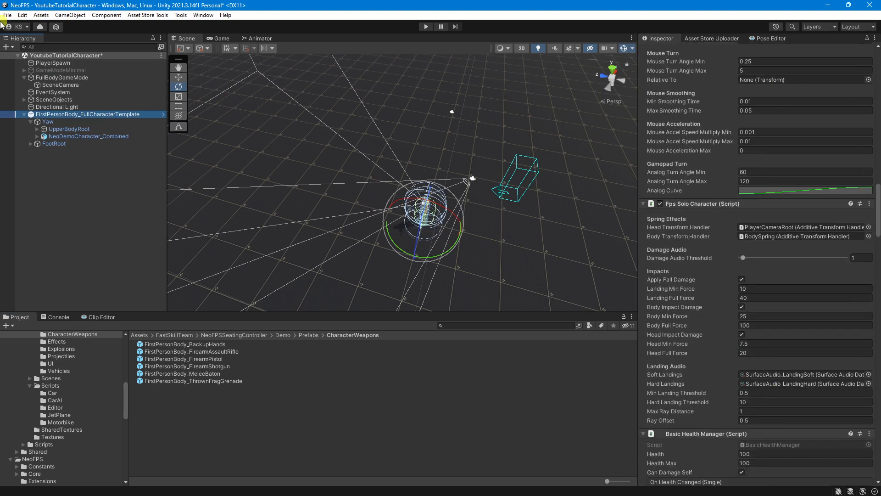
{"action": "left_click", "coordinate": [8, 15]}
{"action": "left_click", "coordinate": [18, 61]}
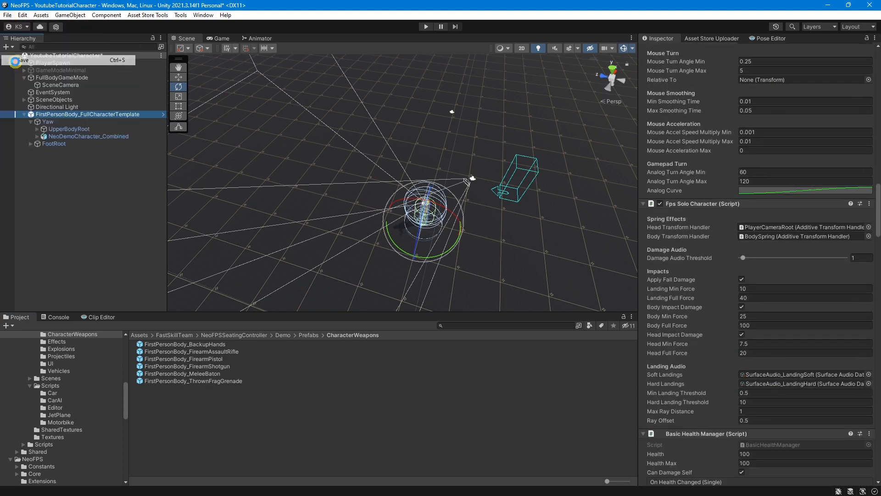
Apply all overrides of the FirstPersonBody_FullCharacterTemplate instance, including its Fps Inventory Swappable script, to the prefab
{"action": "right_click", "coordinate": [101, 116]}
{"action": "left_click", "coordinate": [155, 231]}
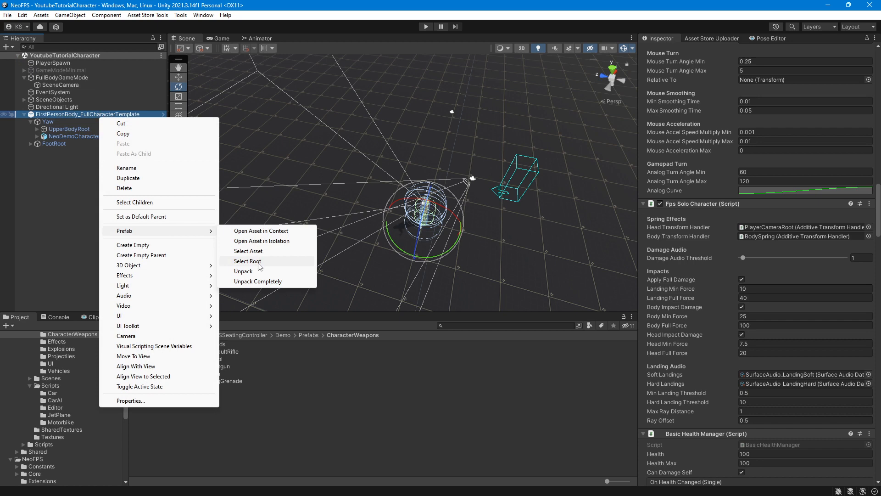
{"action": "left_click", "coordinate": [61, 137]}
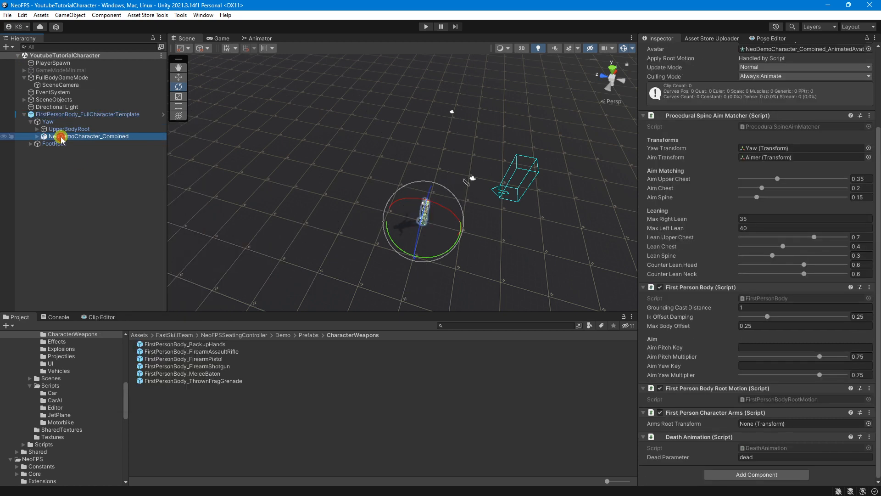
{"action": "scroll", "coordinate": [745, 179], "scroll_direction": "up", "scroll_amount": 5}
{"action": "left_click", "coordinate": [125, 114]}
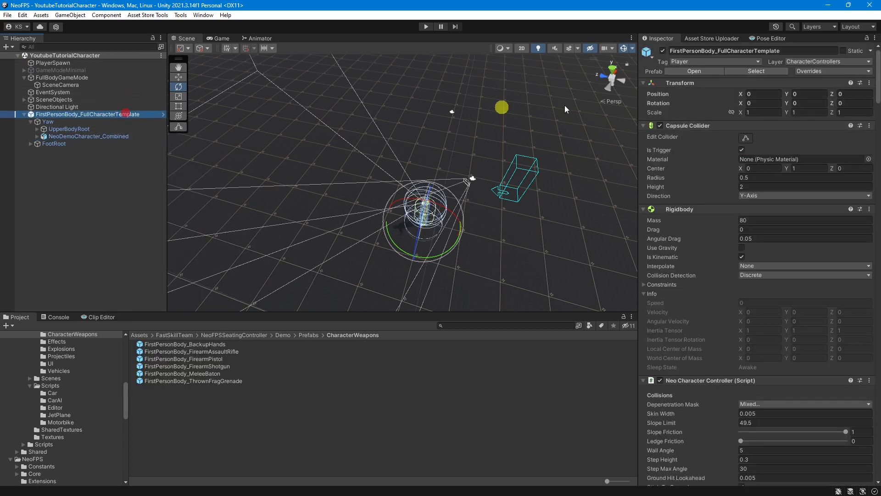
{"action": "left_click", "coordinate": [832, 69]}
{"action": "left_click", "coordinate": [856, 143]}
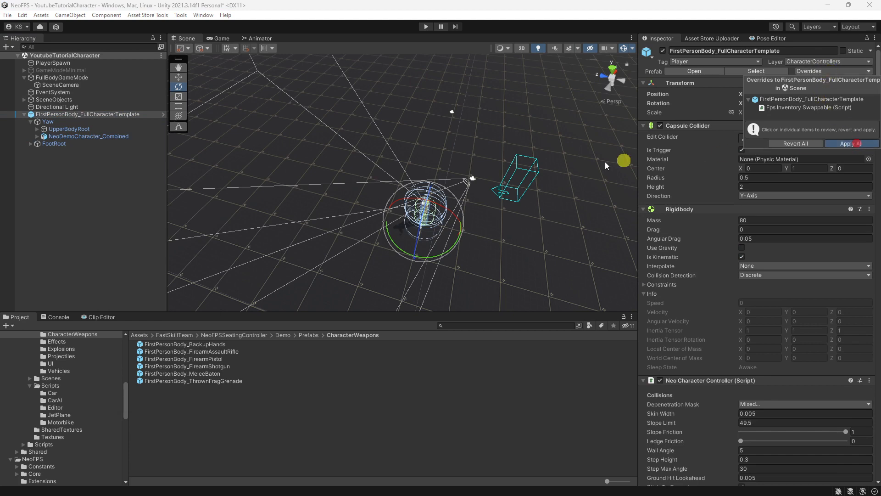
Delete the FirstPersonBody_FullCharacterTemplate instance from the scene
{"action": "left_click", "coordinate": [14, 214]}
{"action": "left_click", "coordinate": [77, 107]}
{"action": "left_click", "coordinate": [79, 115]}
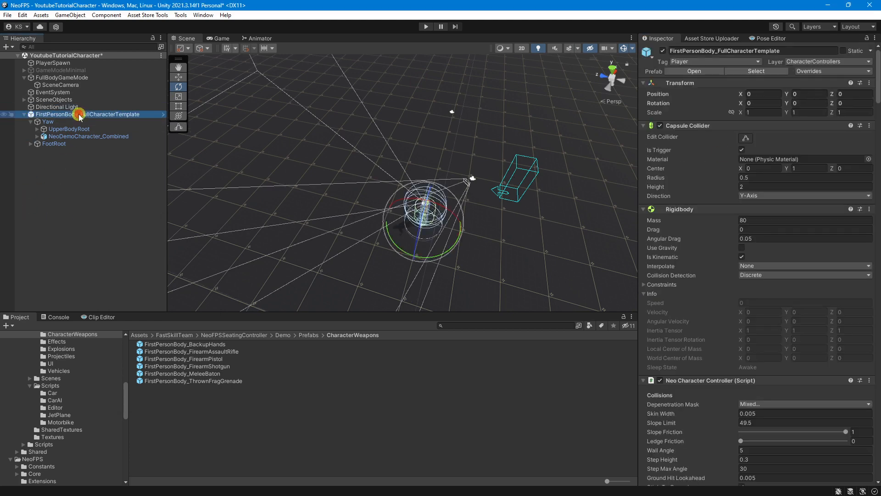
{"action": "key", "text": "Delete"}
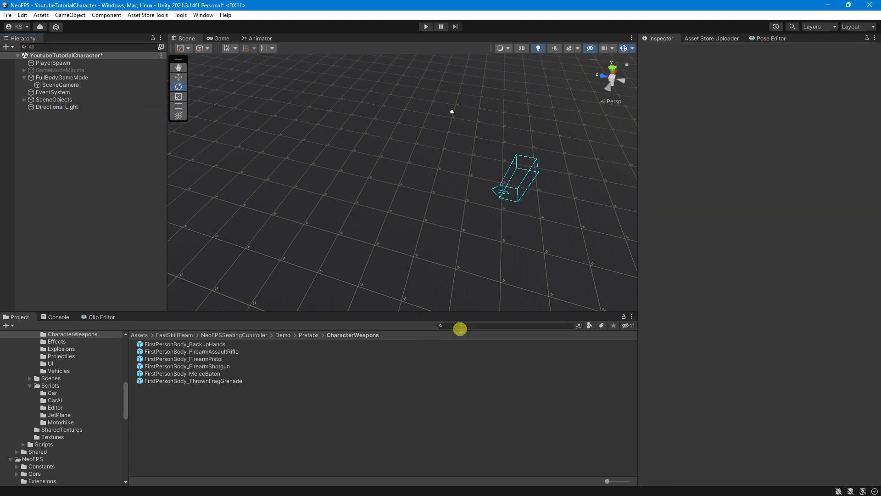
Place the MotorBike prefab from the seating controller demo's Prefabs > Vehicles folder in the scene
{"action": "scroll", "coordinate": [89, 372], "scroll_direction": "up", "scroll_amount": 5}
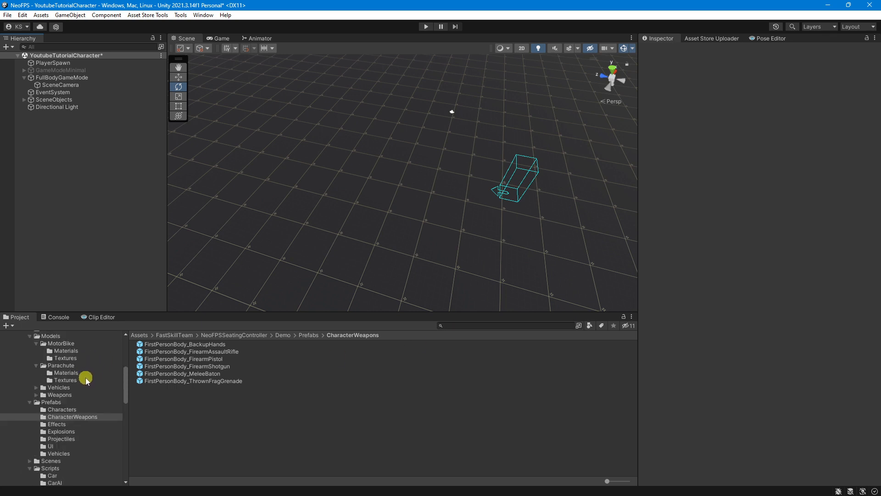
{"action": "scroll", "coordinate": [49, 423], "scroll_direction": "up", "scroll_amount": 3}
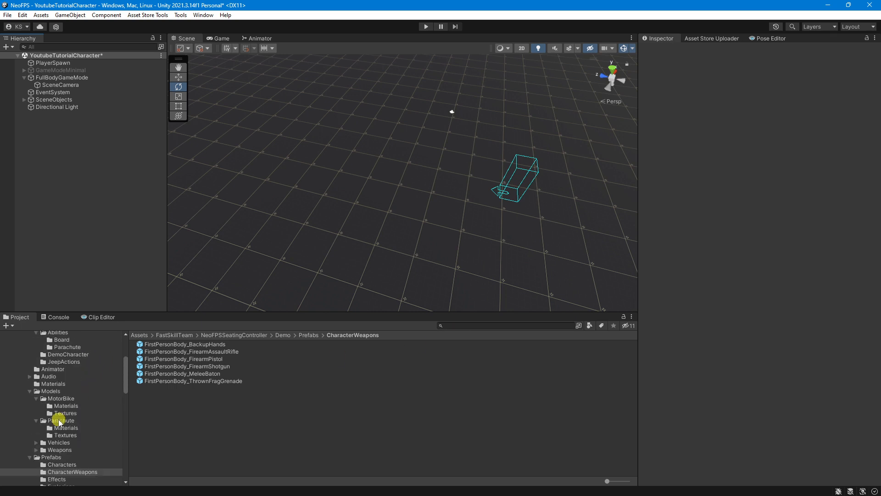
{"action": "scroll", "coordinate": [48, 423], "scroll_direction": "down", "scroll_amount": 3}
{"action": "left_click", "coordinate": [67, 455]}
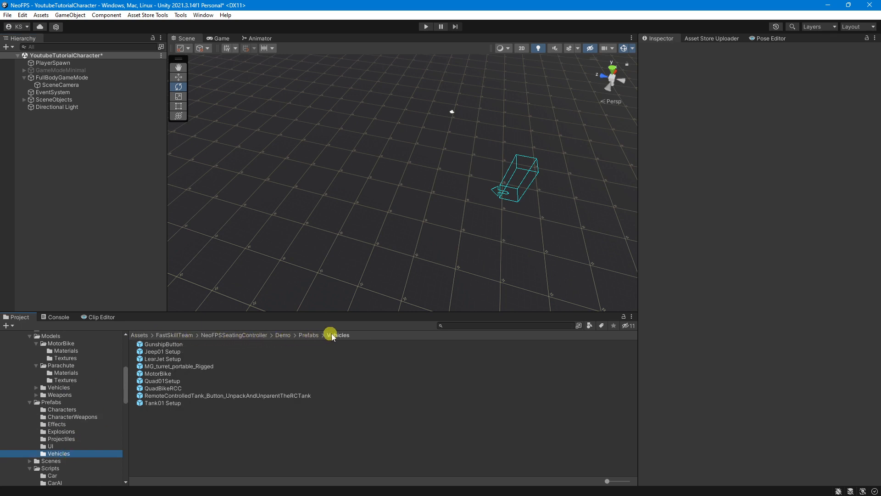
{"action": "left_click_drag", "start_coordinate": [157, 373], "coordinate": [386, 174]}
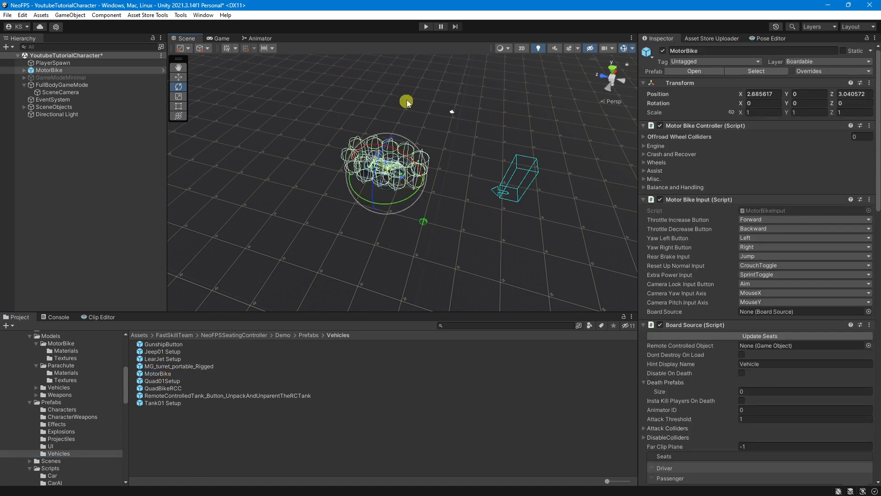
Play-test the scene by walking the character up to the motorbike and boarding it
{"action": "left_click", "coordinate": [428, 29]}
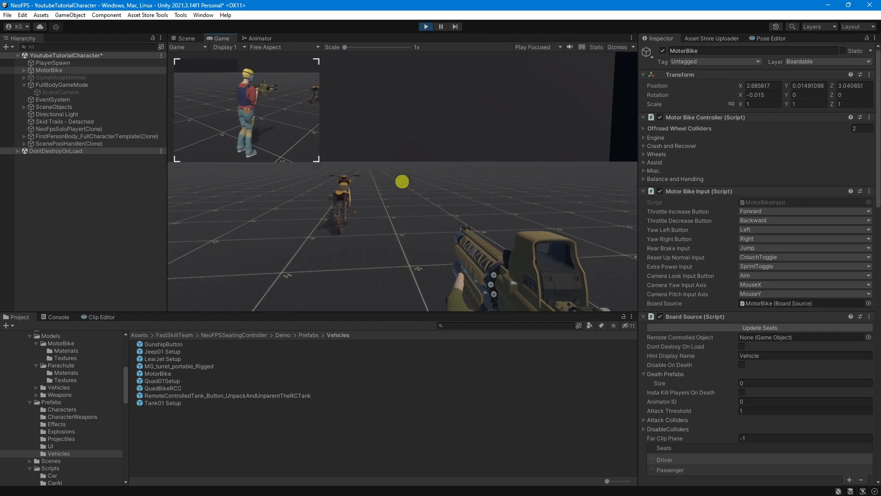
{"action": "key", "text": "w"}
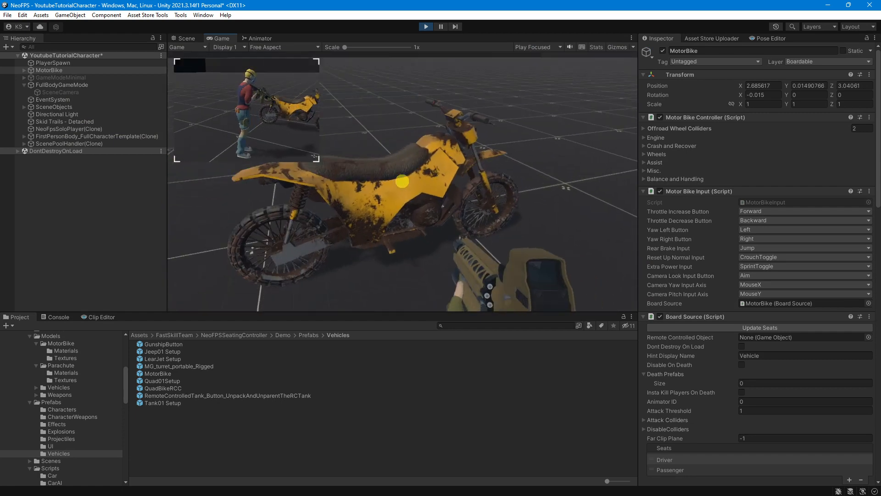
{"action": "key", "text": "w"}
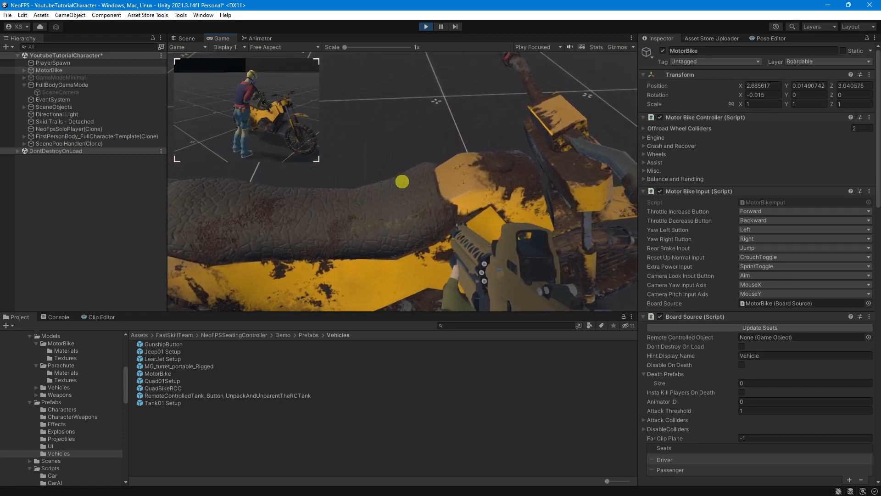
{"action": "key", "text": "f"}
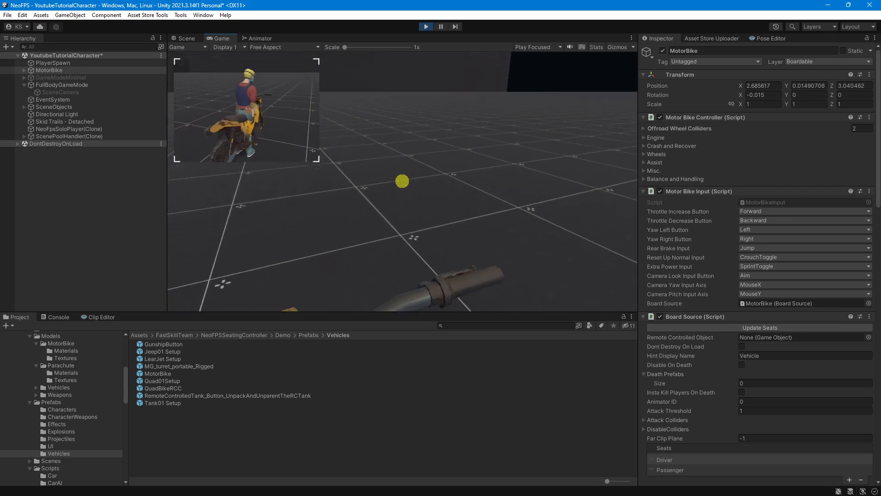
Play-test getting off and back on the motorbike and riding it around with turns, ending play mode when done
{"action": "key", "text": "f"}
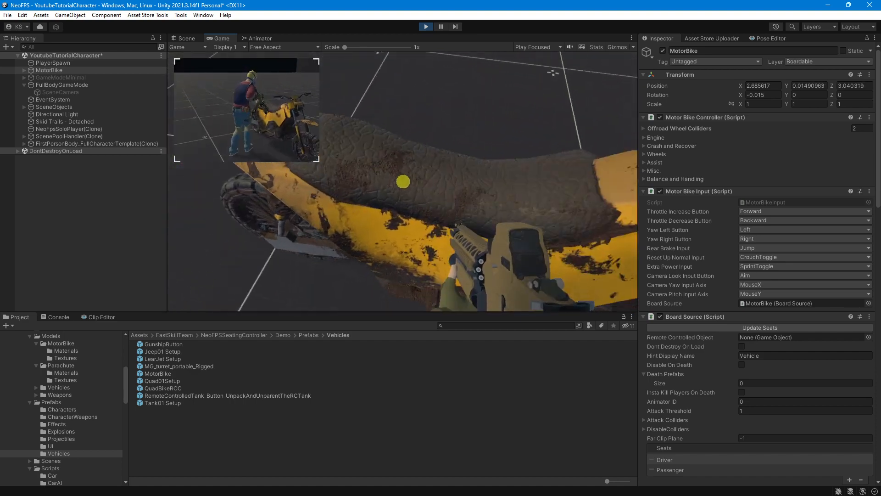
{"action": "key", "text": "e"}
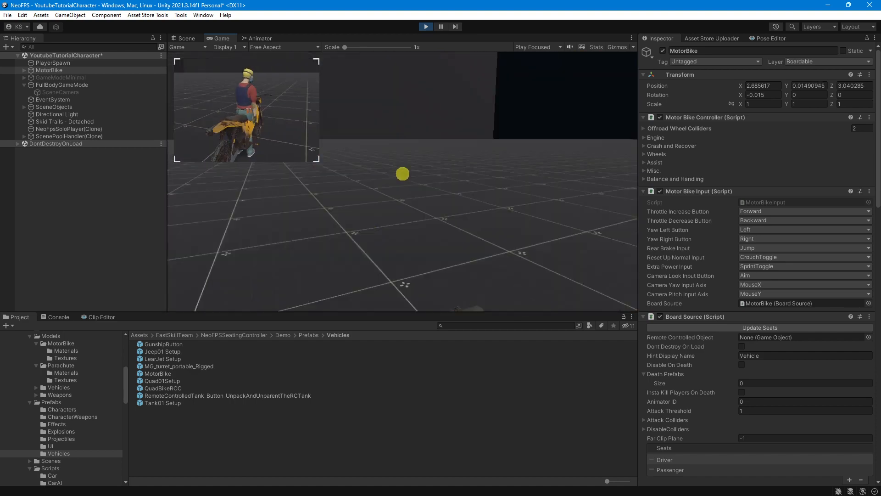
{"action": "key", "text": "w"}
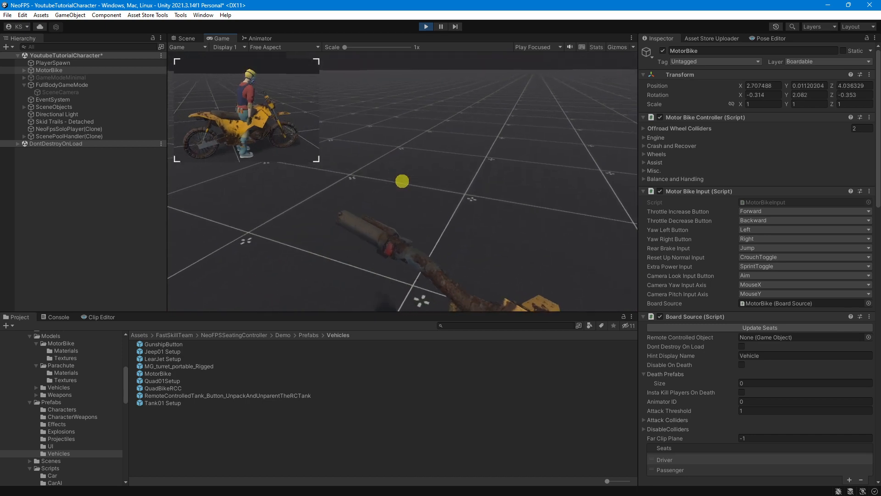
{"action": "key", "text": "d"}
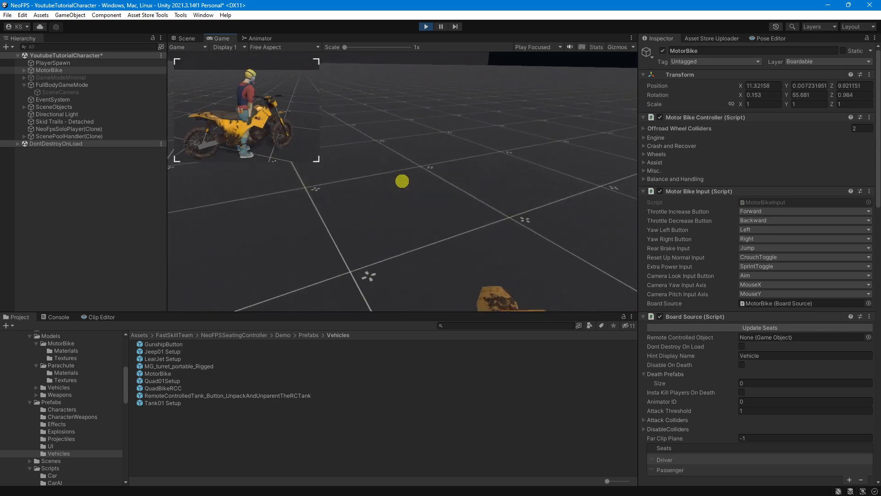
{"action": "key", "text": "a"}
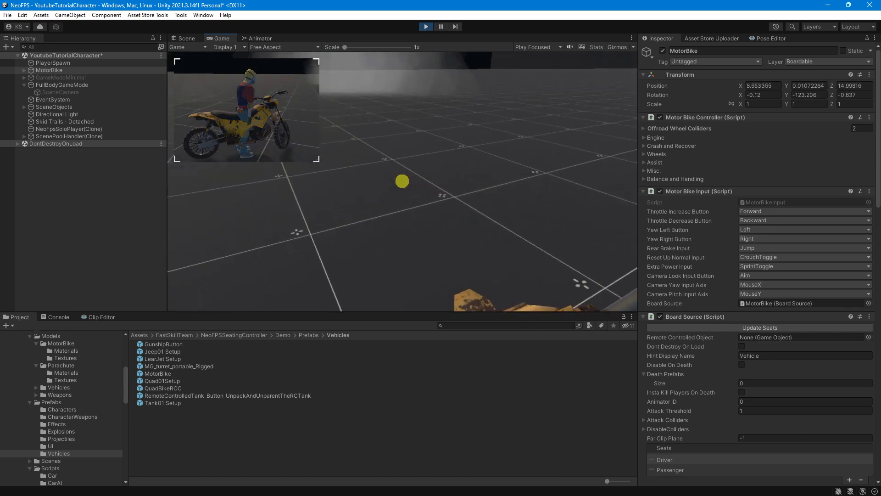
{"action": "key", "text": "a"}
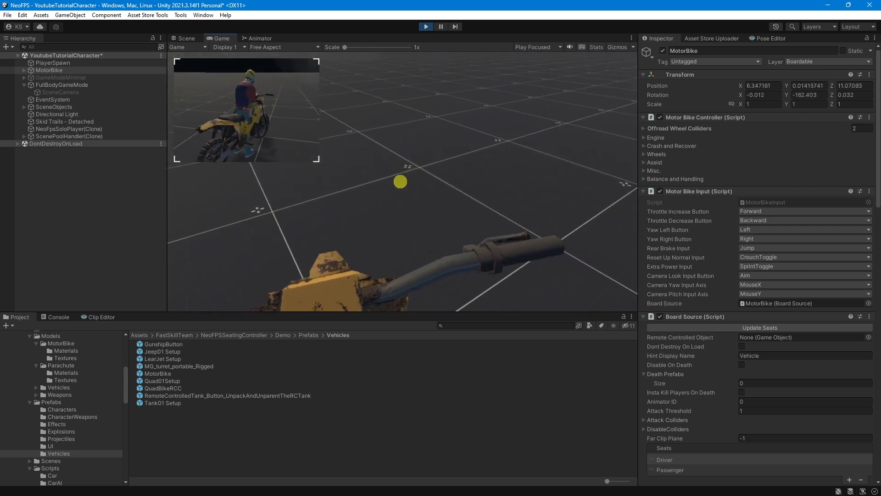
{"action": "key", "text": "Escape"}
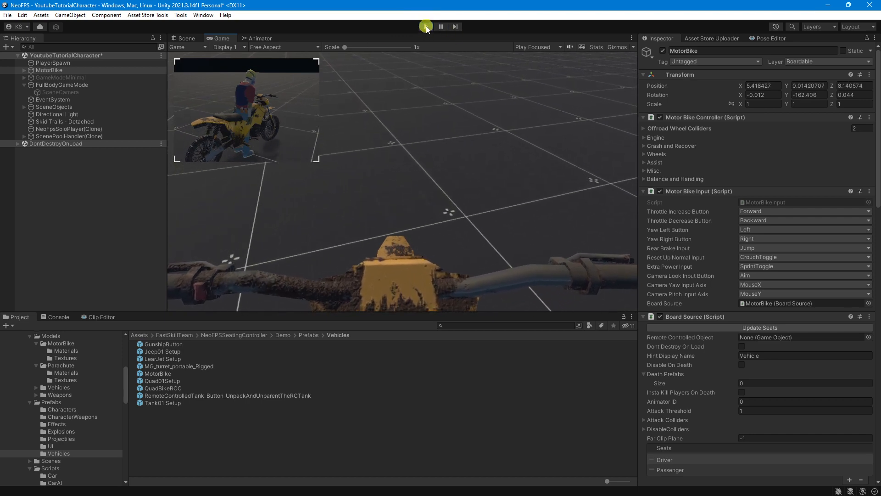
{"action": "left_click", "coordinate": [425, 26]}
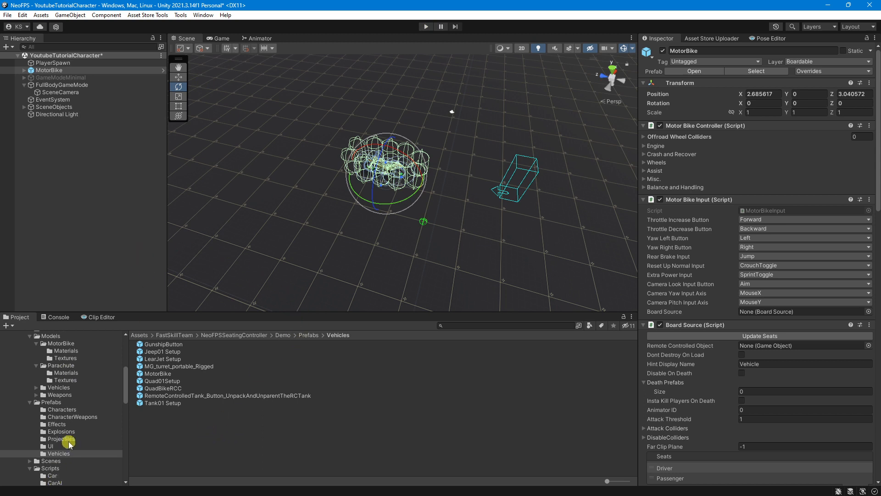
Place the FirstPersonBody_FullCharacterTemplate prefab from the YoutubeTuts folder in the scene
{"action": "scroll", "coordinate": [68, 439], "scroll_direction": "down", "scroll_amount": 15}
{"action": "left_click", "coordinate": [57, 472]}
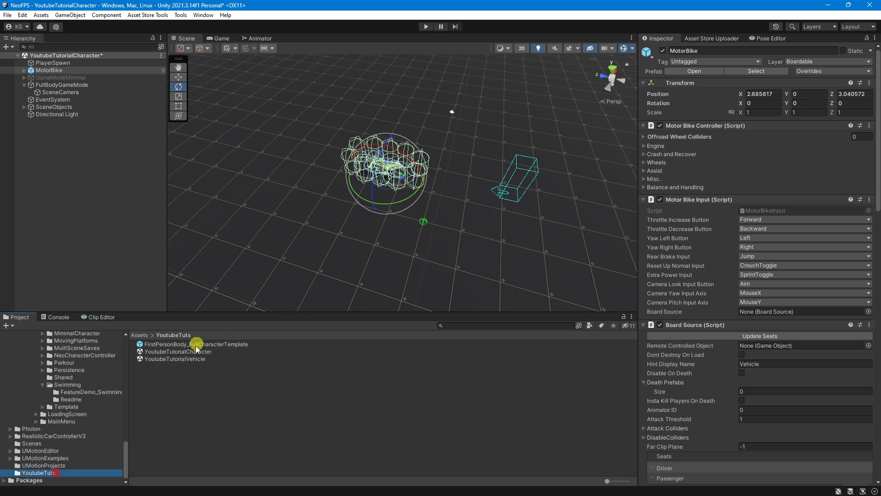
{"action": "left_click_drag", "start_coordinate": [197, 345], "coordinate": [31, 125]}
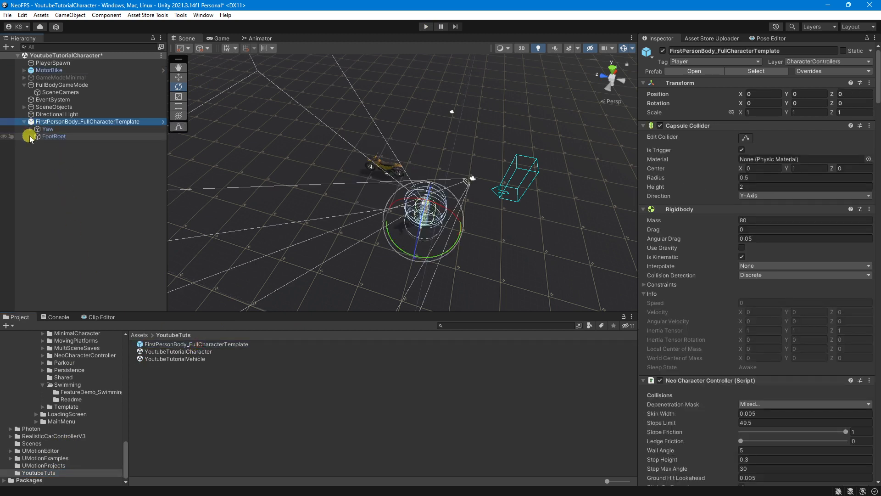
Add an IK Controller component to the NeoDemoCharacter_Combined object under the character's Yaw object
{"action": "left_click", "coordinate": [30, 130]}
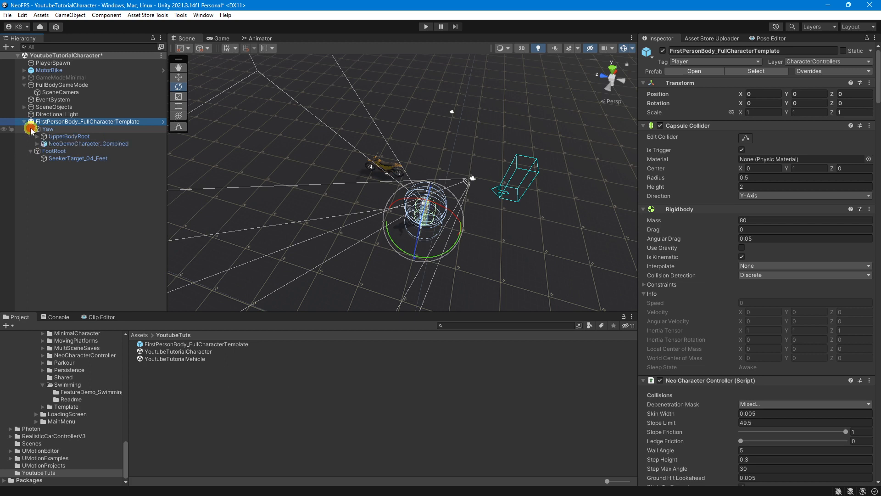
{"action": "left_click", "coordinate": [45, 144]}
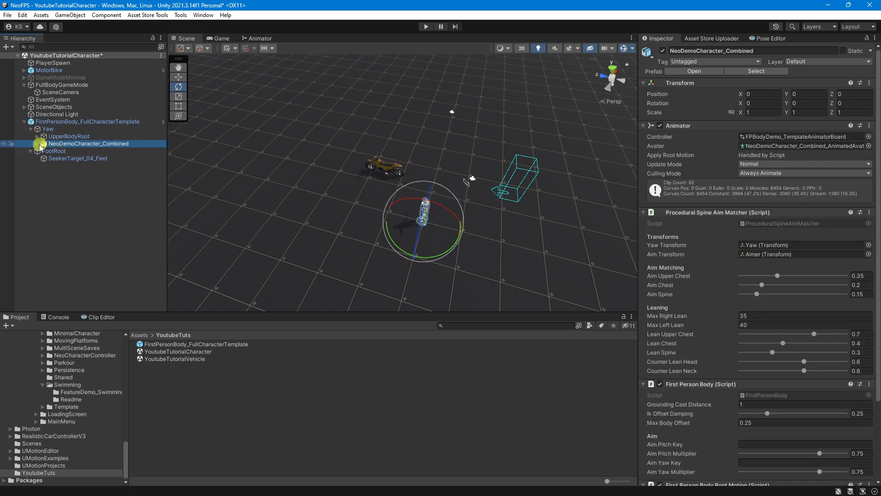
{"action": "left_click", "coordinate": [38, 145]}
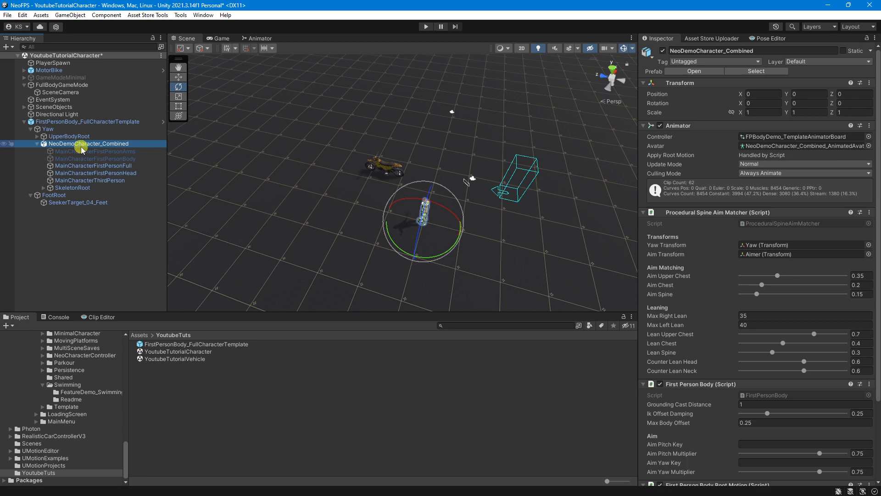
{"action": "scroll", "coordinate": [723, 275], "scroll_direction": "down", "scroll_amount": 3}
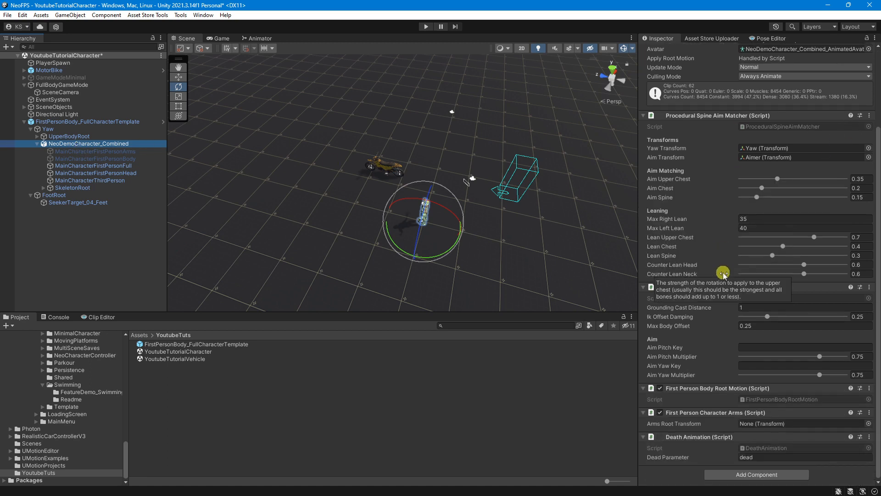
{"action": "scroll", "coordinate": [723, 275], "scroll_direction": "up", "scroll_amount": 3}
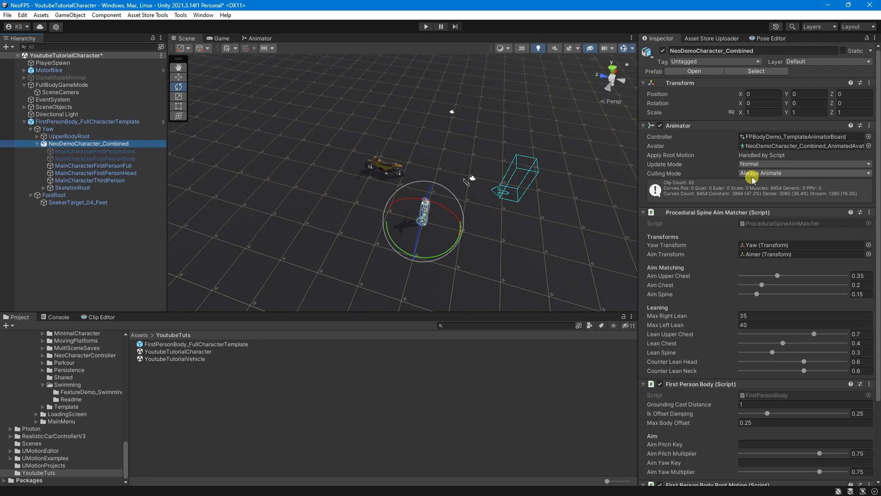
{"action": "scroll", "coordinate": [752, 178], "scroll_direction": "down", "scroll_amount": 3}
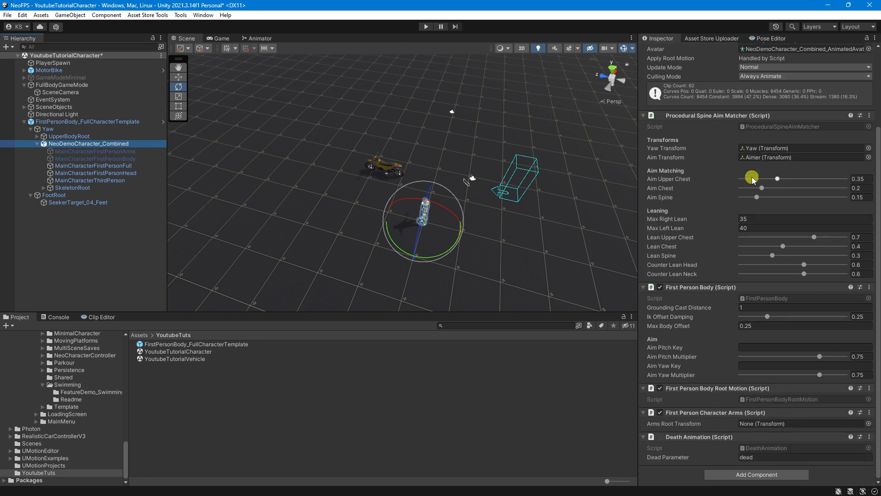
{"action": "left_click", "coordinate": [725, 476]}
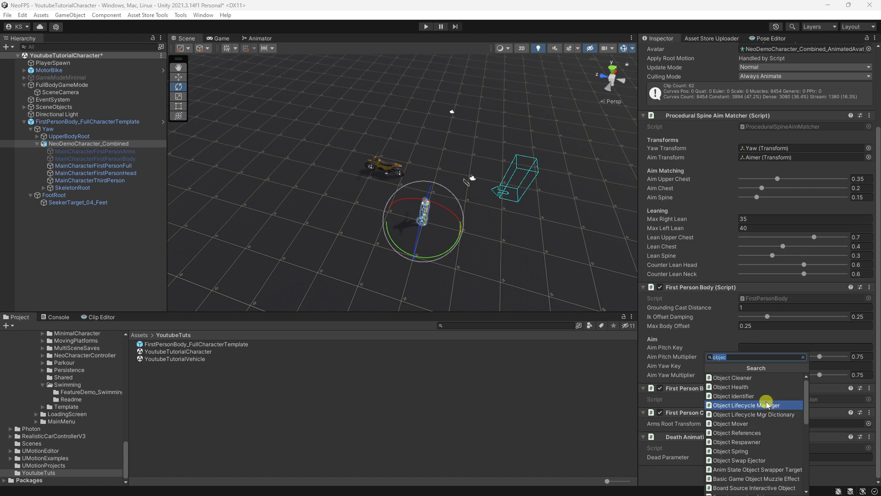
{"action": "type", "text": "IK"}
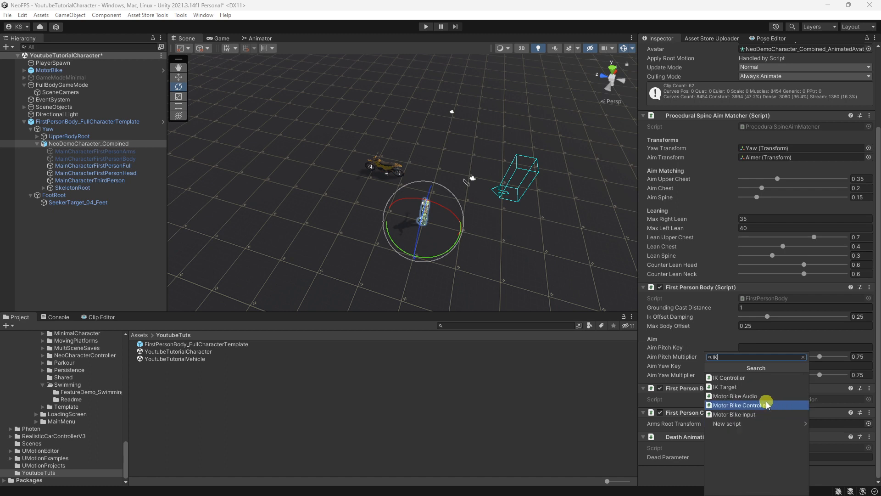
{"action": "left_click", "coordinate": [758, 377]}
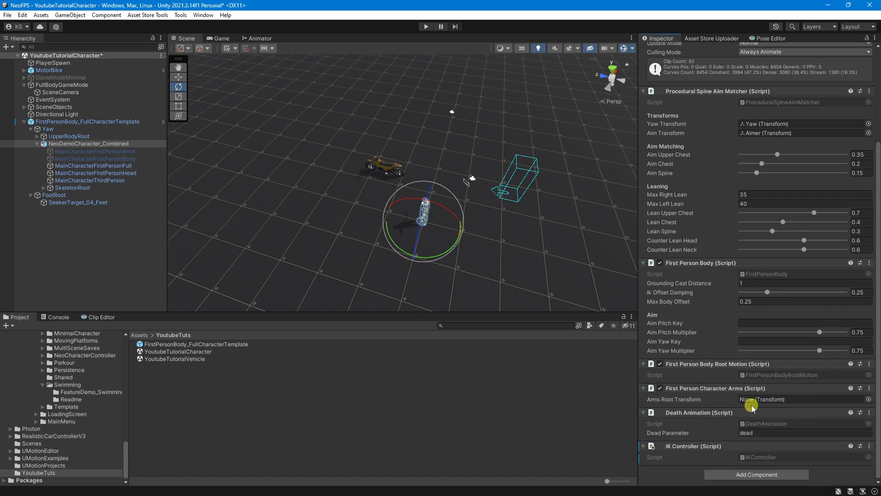
Apply the added IK Controller component as an override in the FirstPersonBody_FullCharacterTemplate prefab
{"action": "right_click", "coordinate": [711, 446]}
{"action": "mouse_move", "coordinate": [767, 340]}
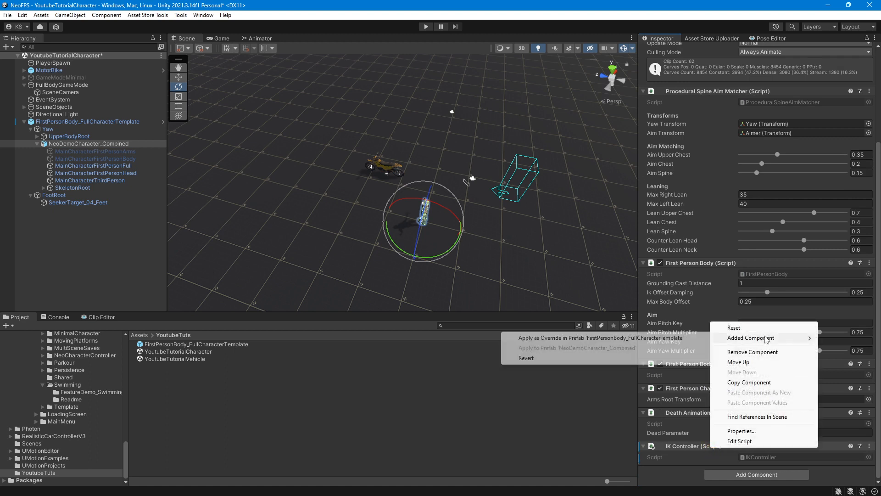
{"action": "left_click", "coordinate": [630, 338]}
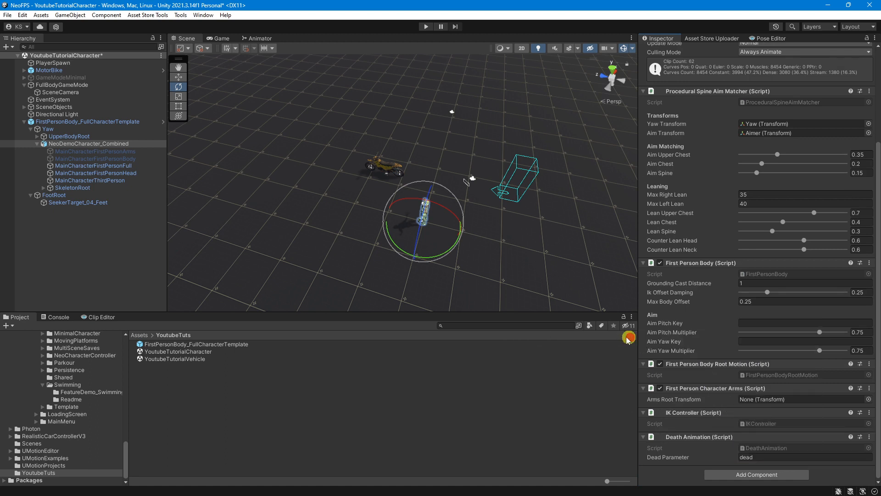
Remove the FirstPersonBody_FullCharacterTemplate instance from the scene
{"action": "left_click", "coordinate": [51, 253]}
{"action": "left_click", "coordinate": [62, 122]}
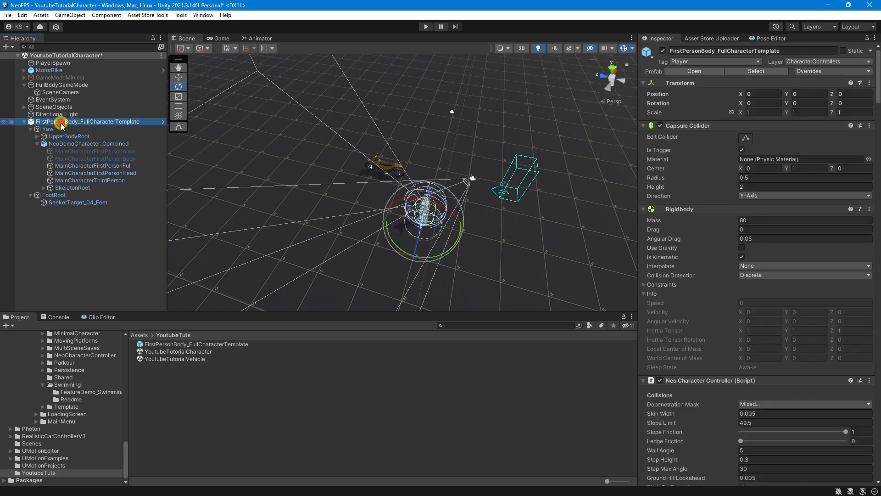
{"action": "key", "text": "Delete"}
Examine the IK Target settings of IkHandLeft and IkHandRight under the MotorBike's HandleBars
{"action": "left_click", "coordinate": [385, 165]}
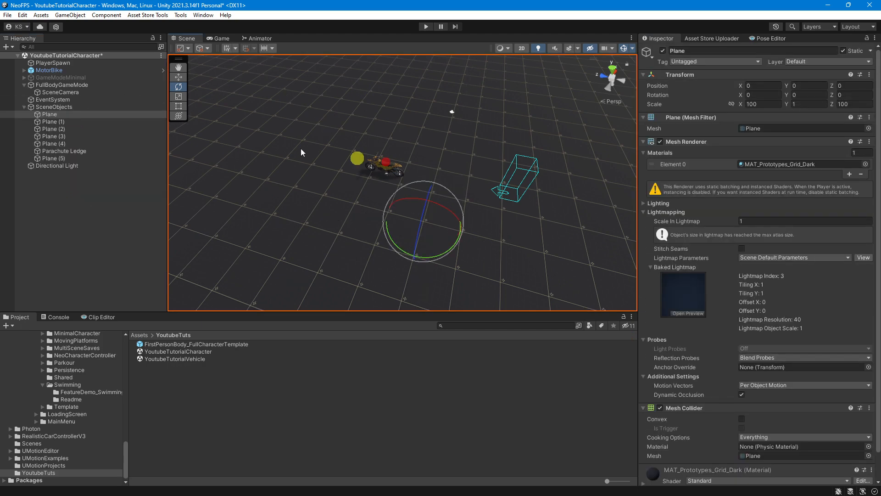
{"action": "left_click", "coordinate": [392, 169]}
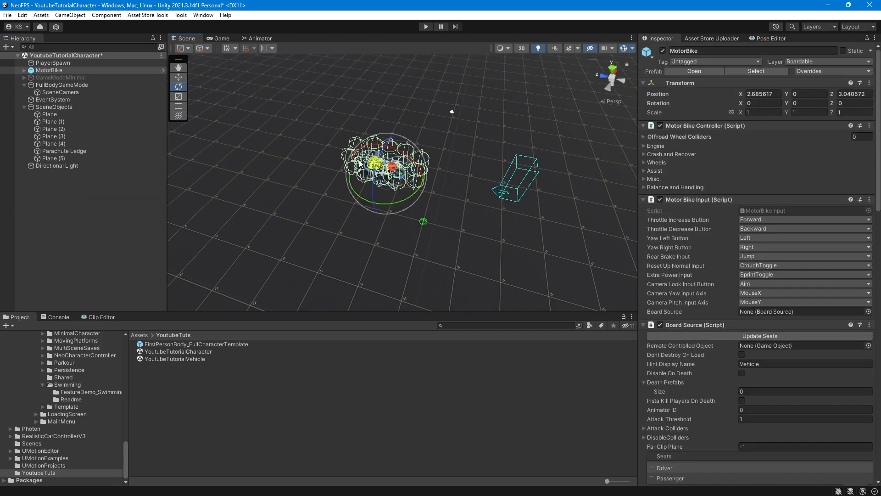
{"action": "left_click", "coordinate": [24, 70]}
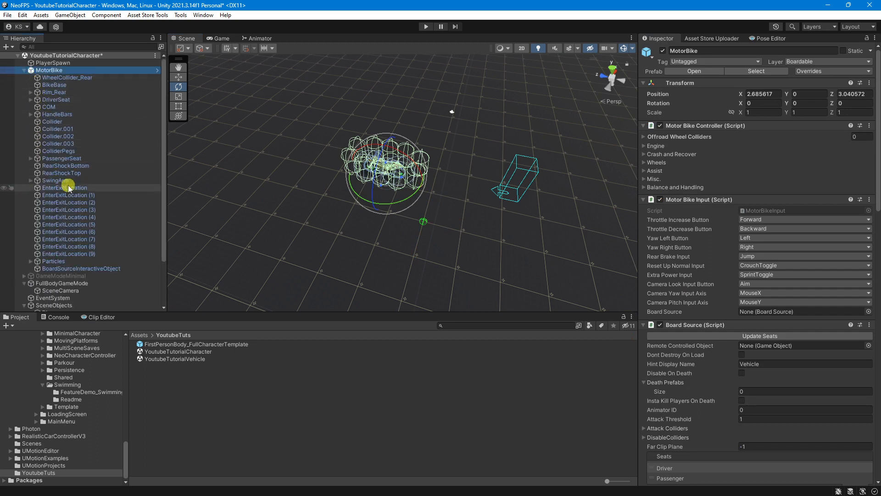
{"action": "left_click", "coordinate": [30, 114]}
{"action": "left_click", "coordinate": [56, 122]}
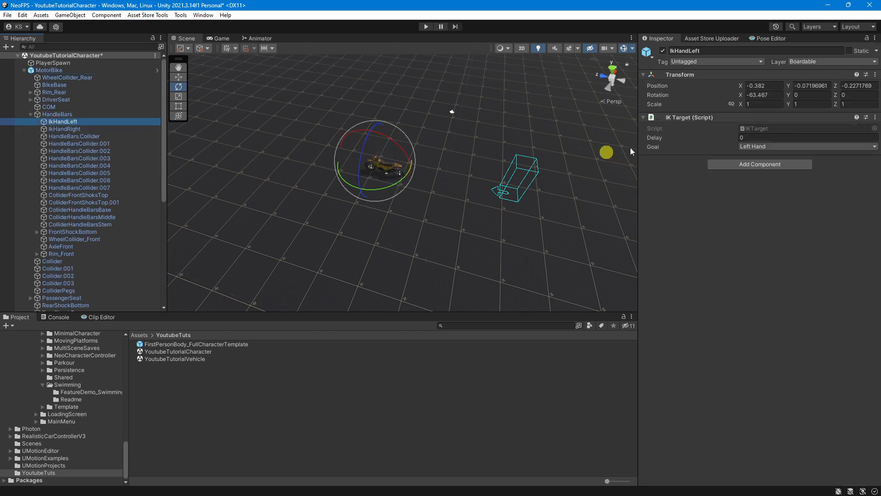
{"action": "left_click", "coordinate": [38, 130]}
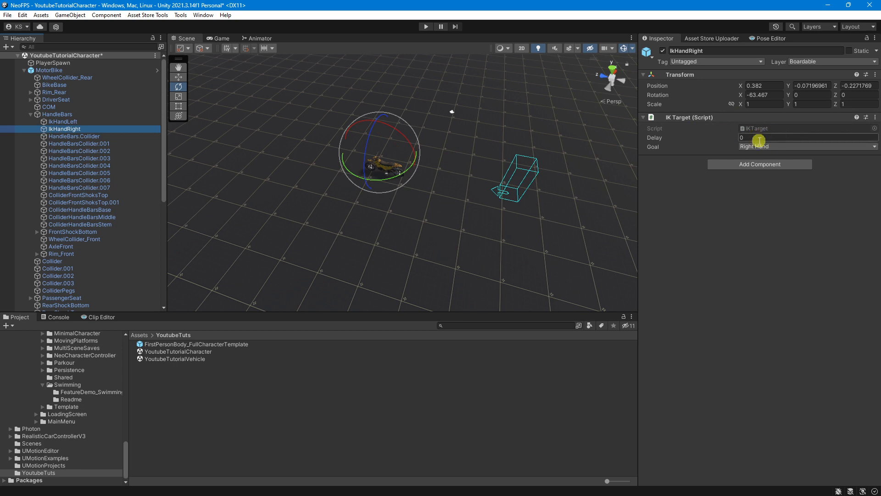
{"action": "left_click", "coordinate": [80, 121]}
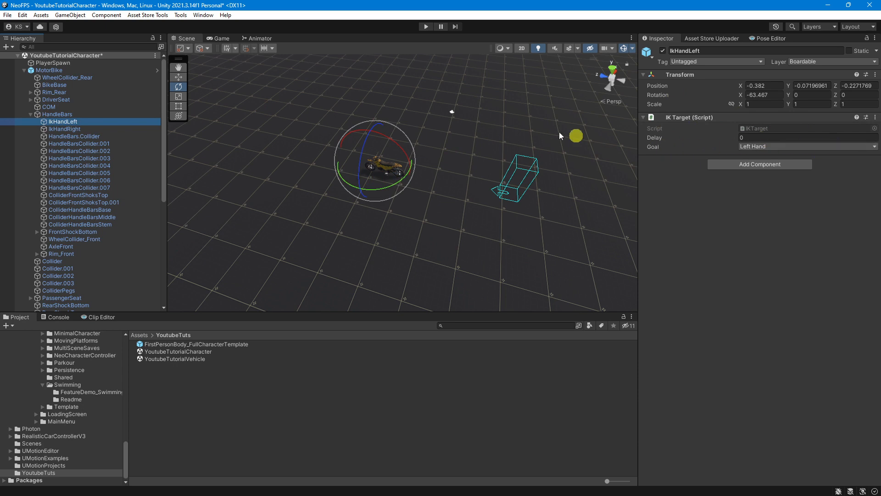
Play-test the scene by walking the character to the motorbike and boarding it to check the hand IK, then end play mode
{"action": "left_click", "coordinate": [425, 26]}
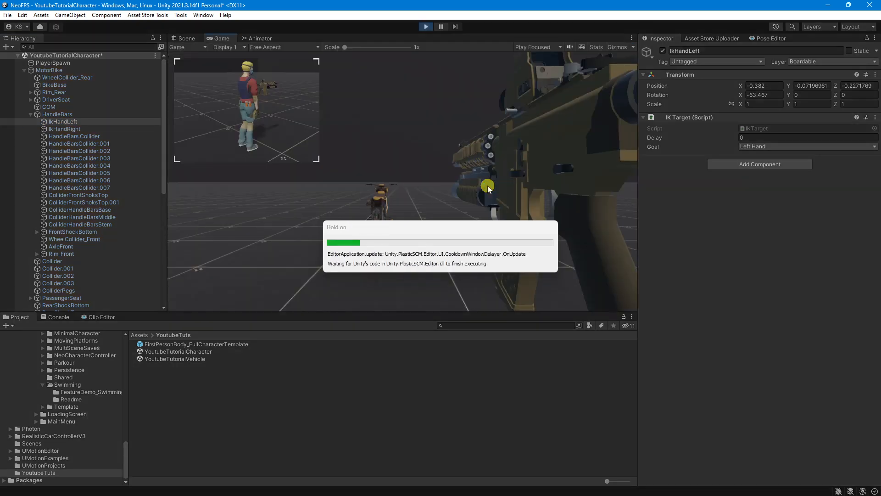
{"action": "left_click", "coordinate": [487, 185]}
{"action": "key", "text": "w"}
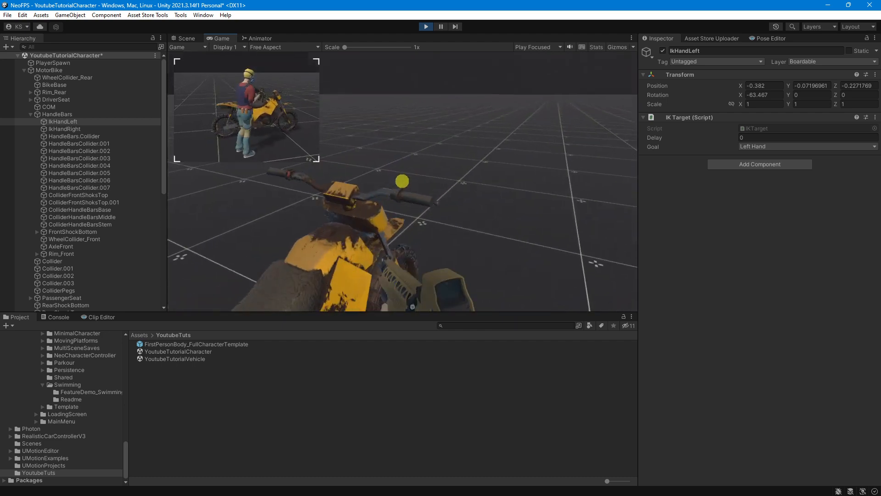
{"action": "key", "text": "e"}
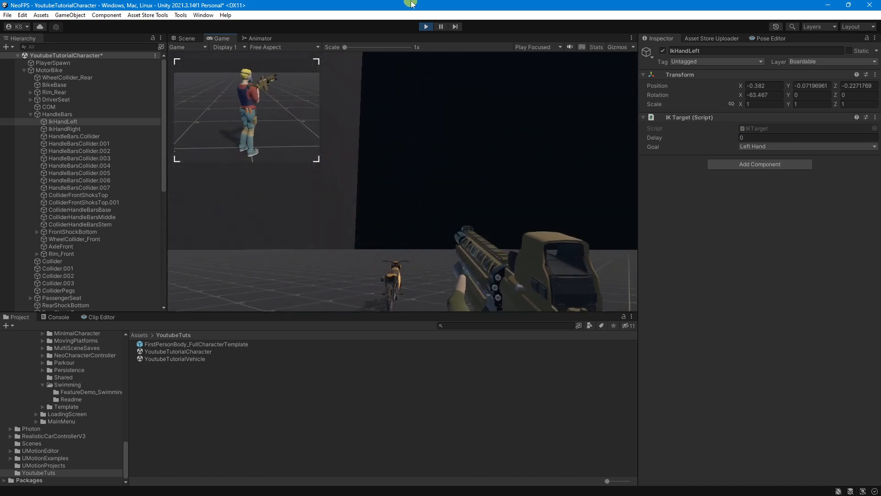
{"action": "left_click", "coordinate": [427, 26]}
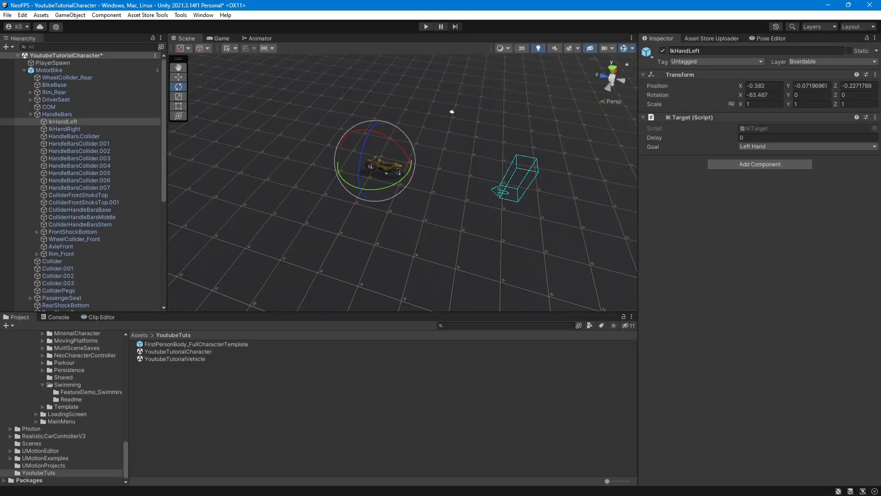